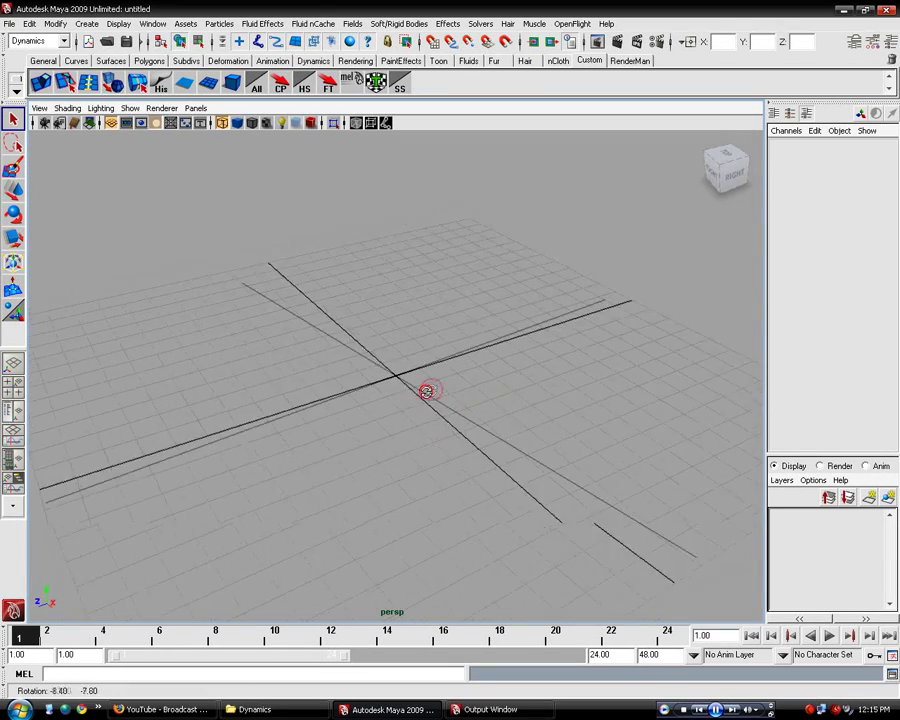
Create a polygon sphere at the origin of the empty scene
alt+right_drag(430, 388, 396, 361)
click(62, 41)
click(27, 89)
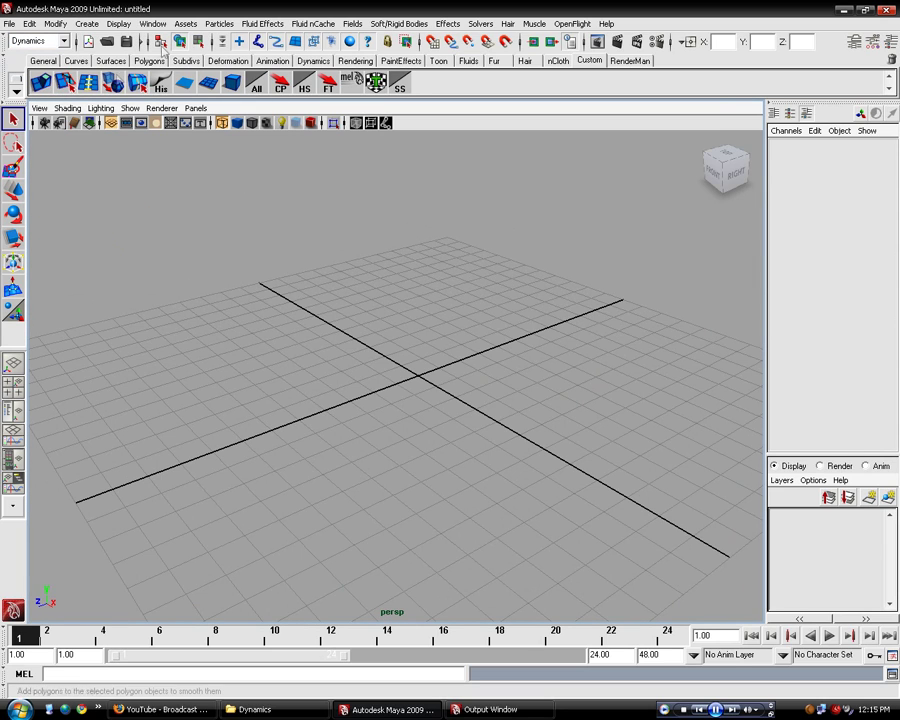
click(96, 25)
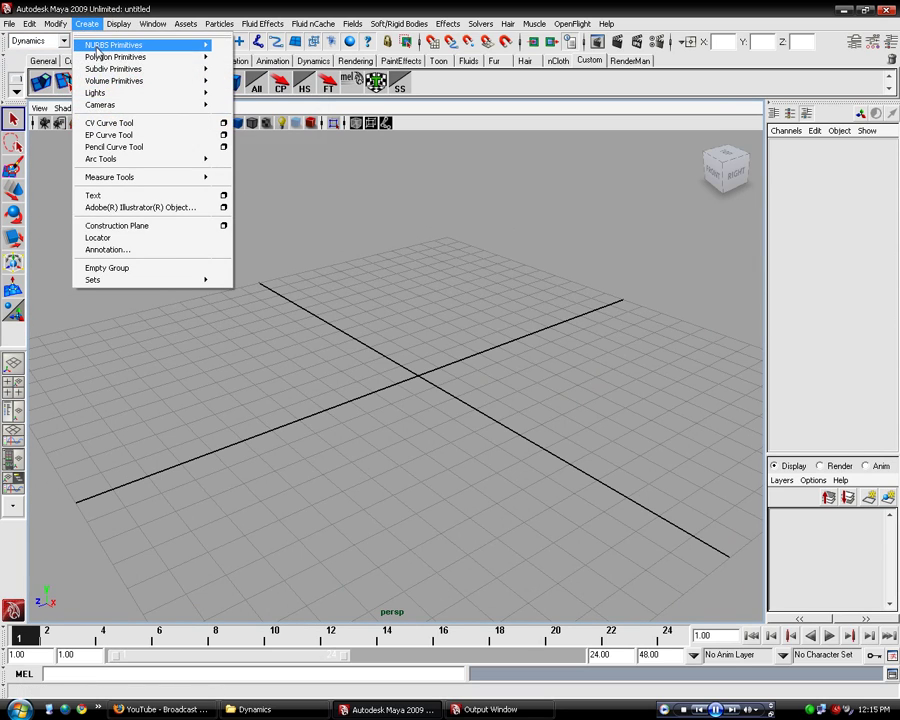
mouse_move(111, 58)
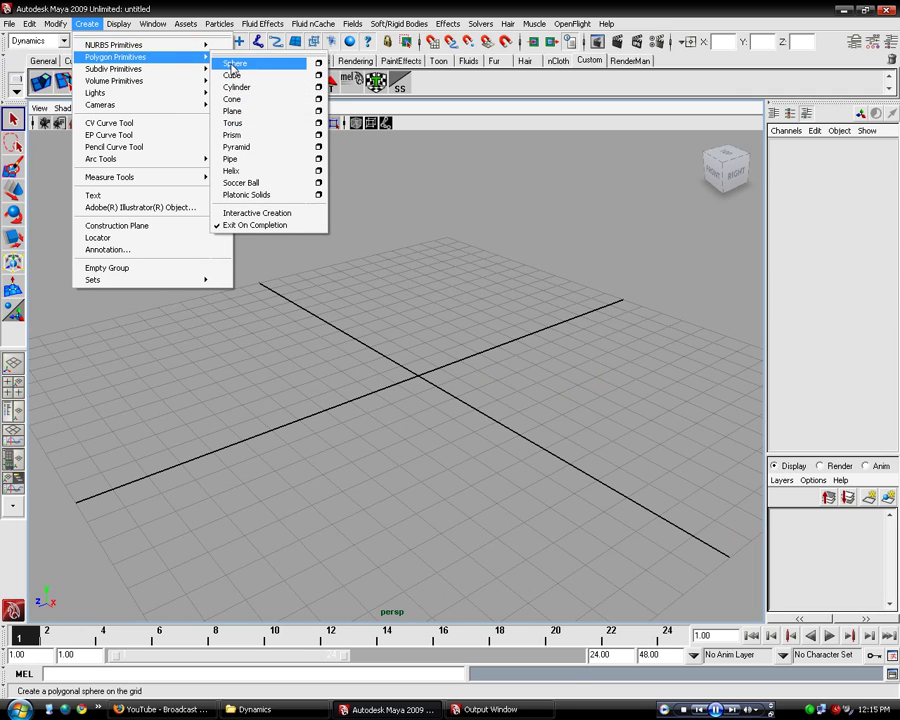
click(242, 63)
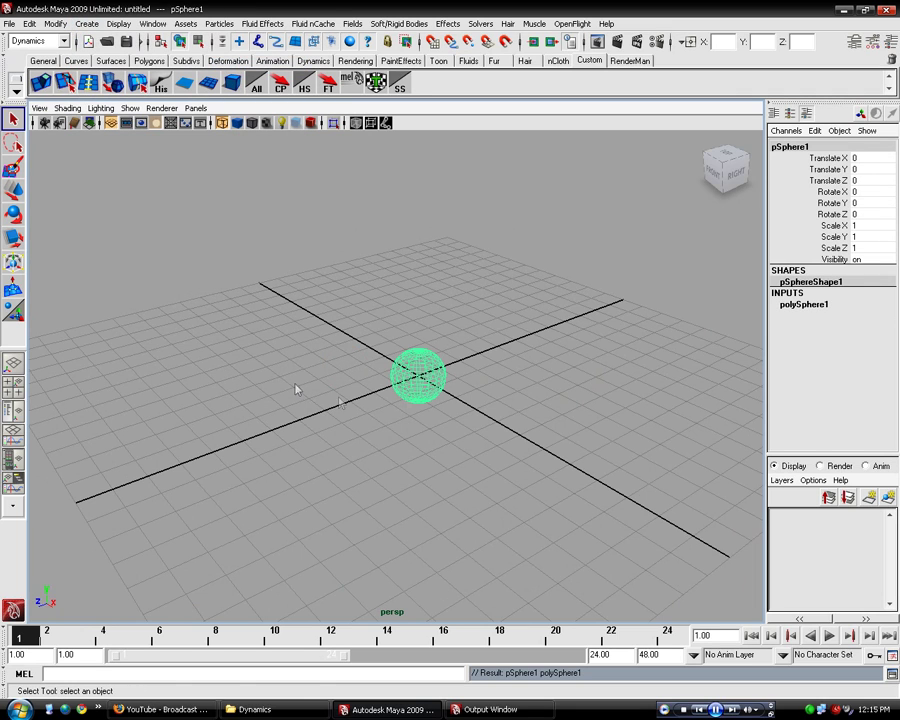
Show the sphere shaded and scale it uniformly to about 0.488
key(w)
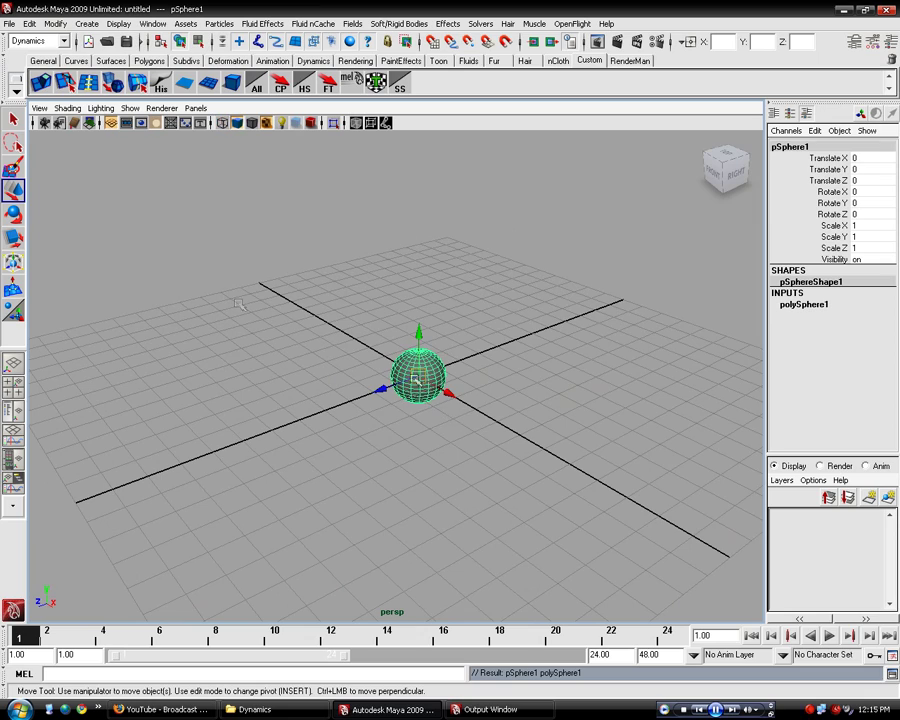
alt+drag(472, 376, 378, 416)
click(16, 238)
click(16, 238)
click(378, 416)
click(424, 385)
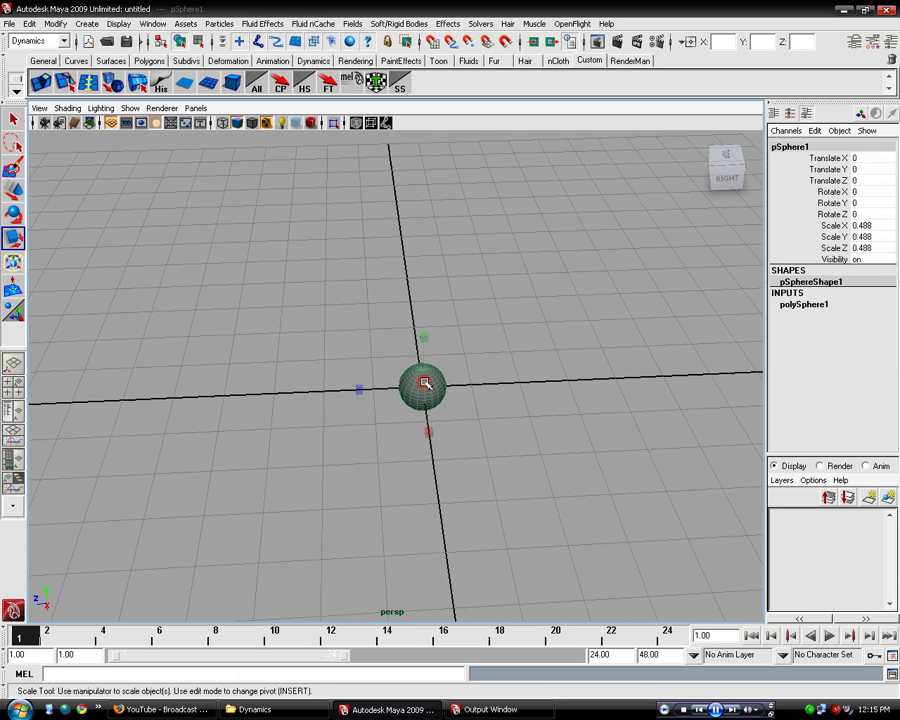
Turn on automatic keyframing and move the sphere to about Translate Y 4.845 and Translate Z -3.571
key(w)
drag(424, 340, 328, 342)
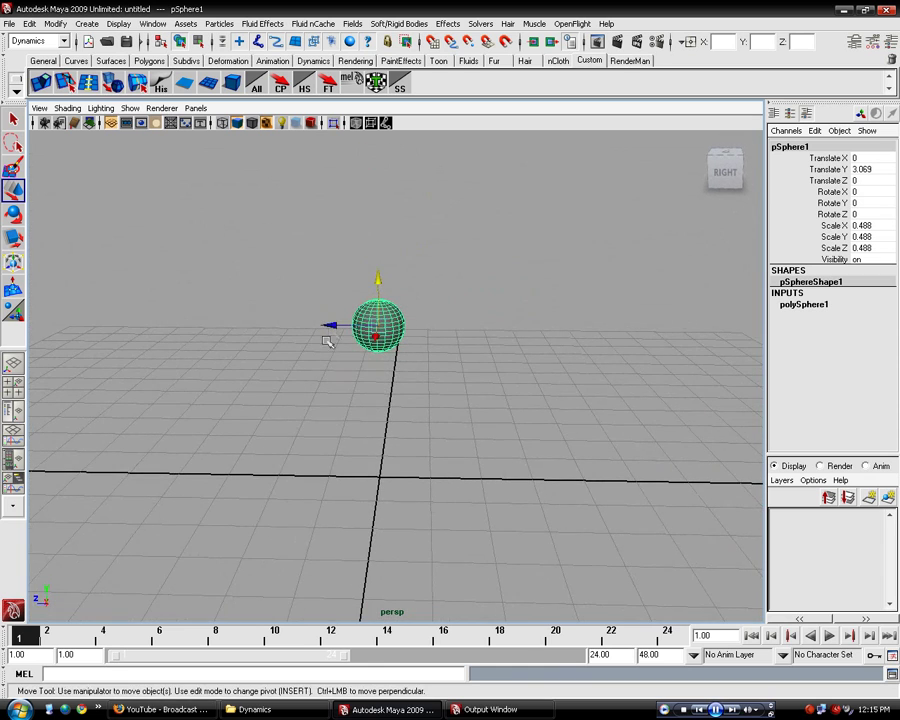
click(874, 655)
drag(342, 332, 651, 296)
drag(574, 286, 578, 186)
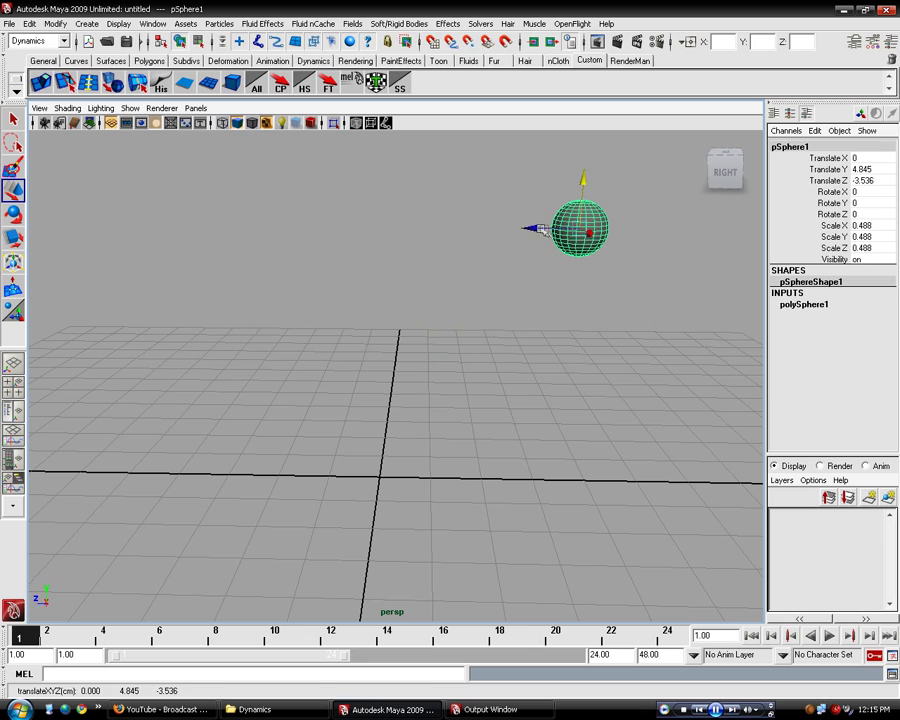
drag(542, 229, 544, 229)
Create a fire effect on the sphere, using the Surface emitter type and the existing fire settings
click(352, 23)
mouse_move(443, 27)
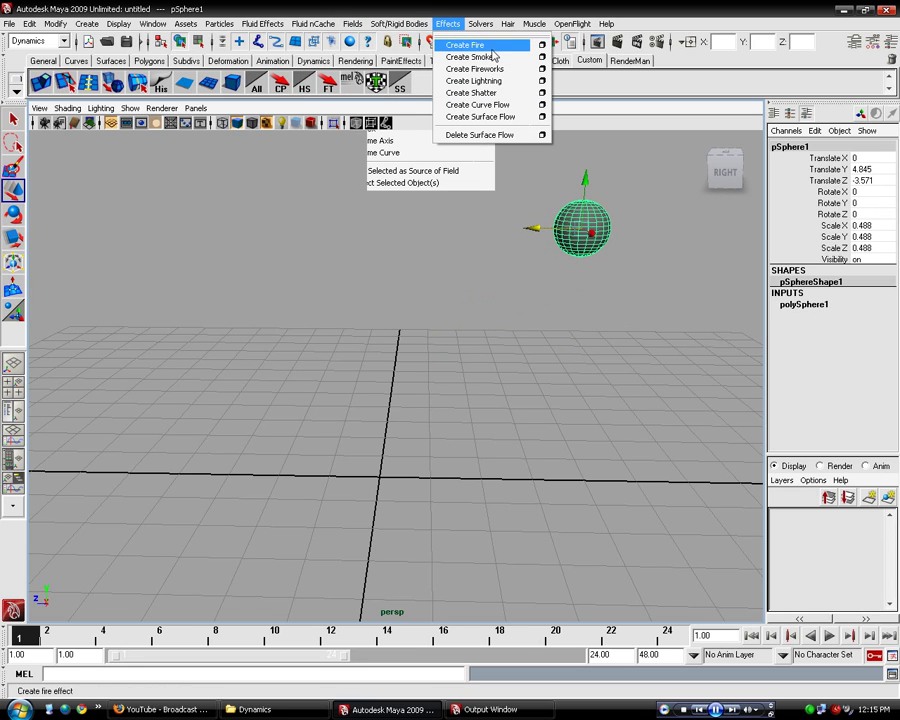
click(542, 45)
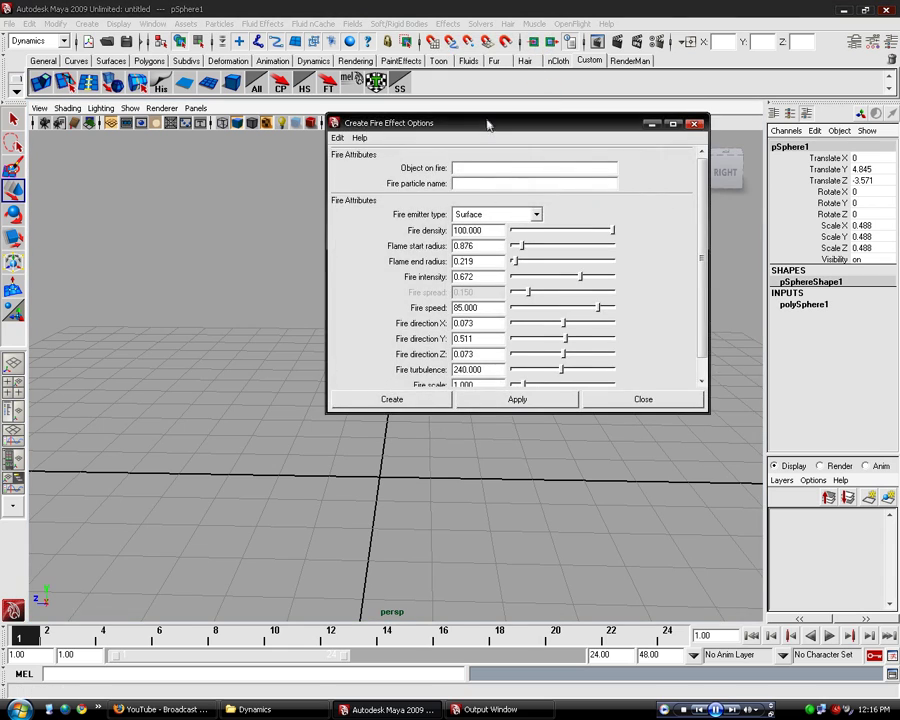
drag(487, 122, 406, 102)
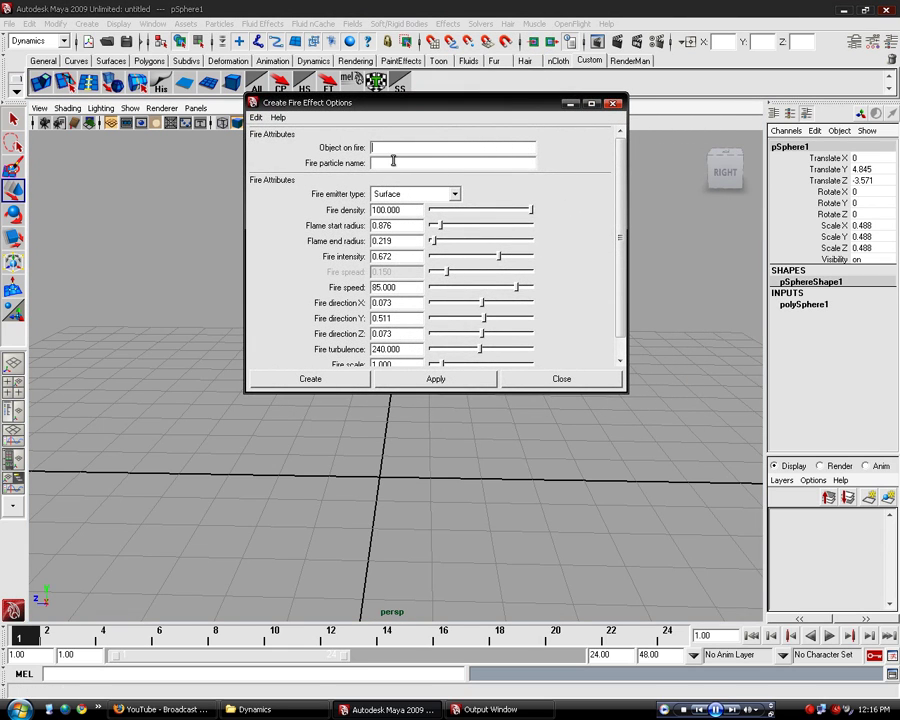
click(454, 194)
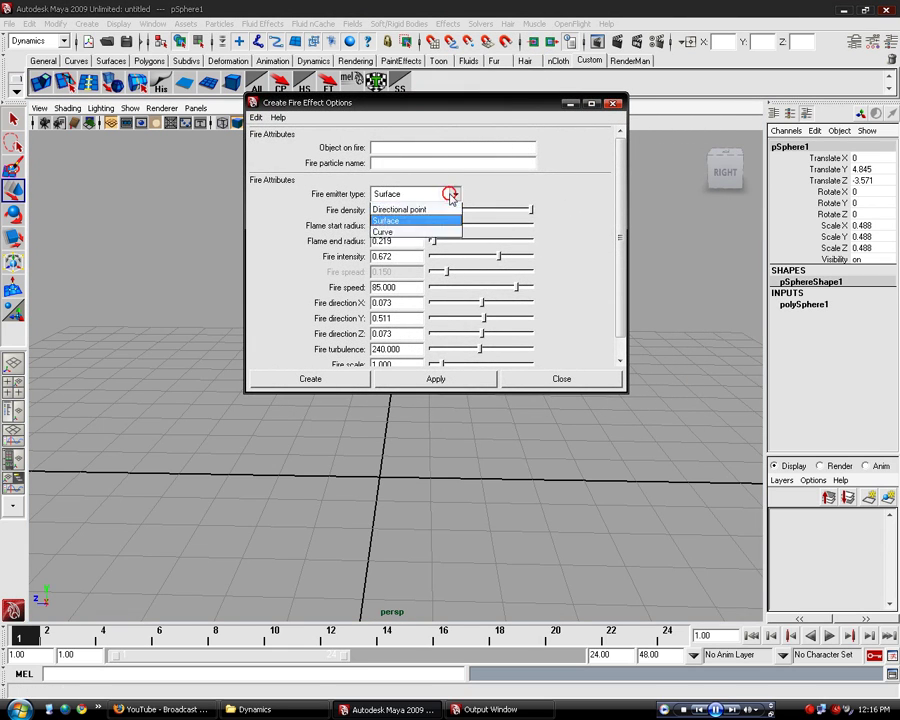
click(403, 258)
click(408, 254)
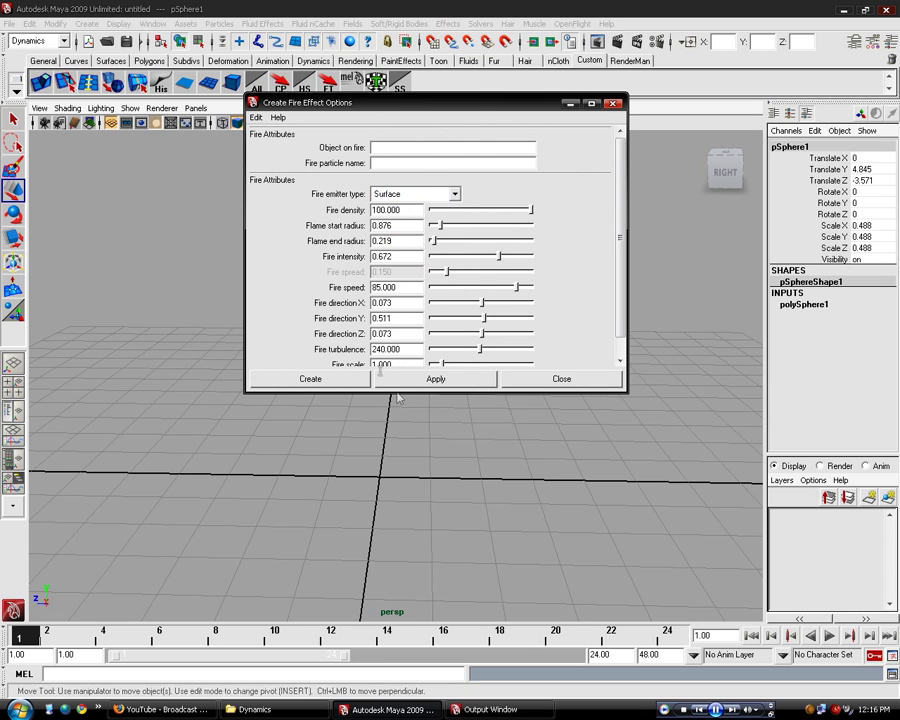
click(341, 384)
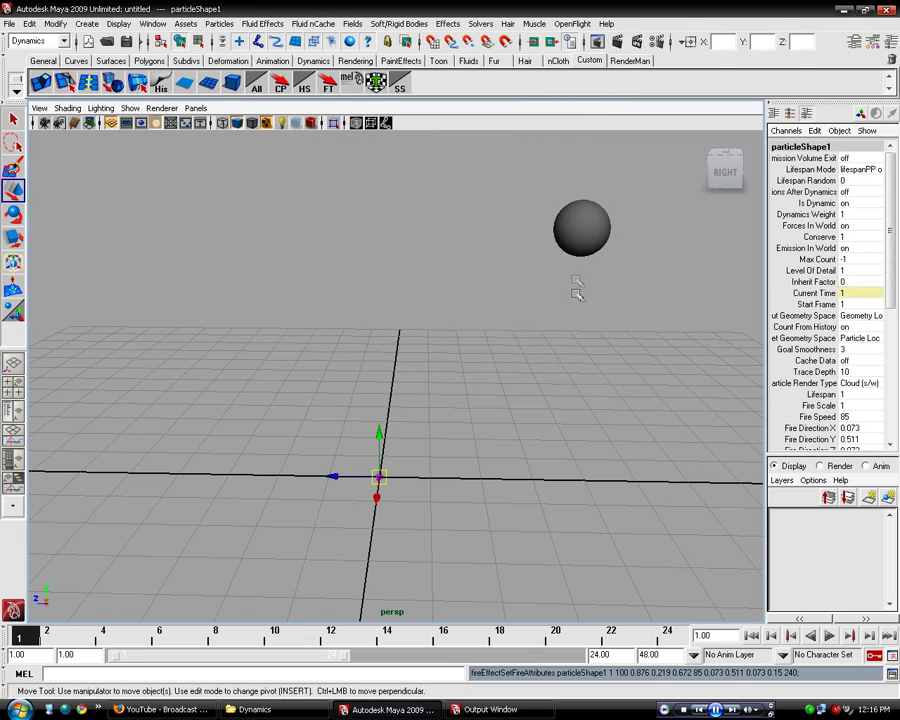
Play back the sphere's fire simulation, return to the first frame and clear the selection
click(829, 636)
click(829, 636)
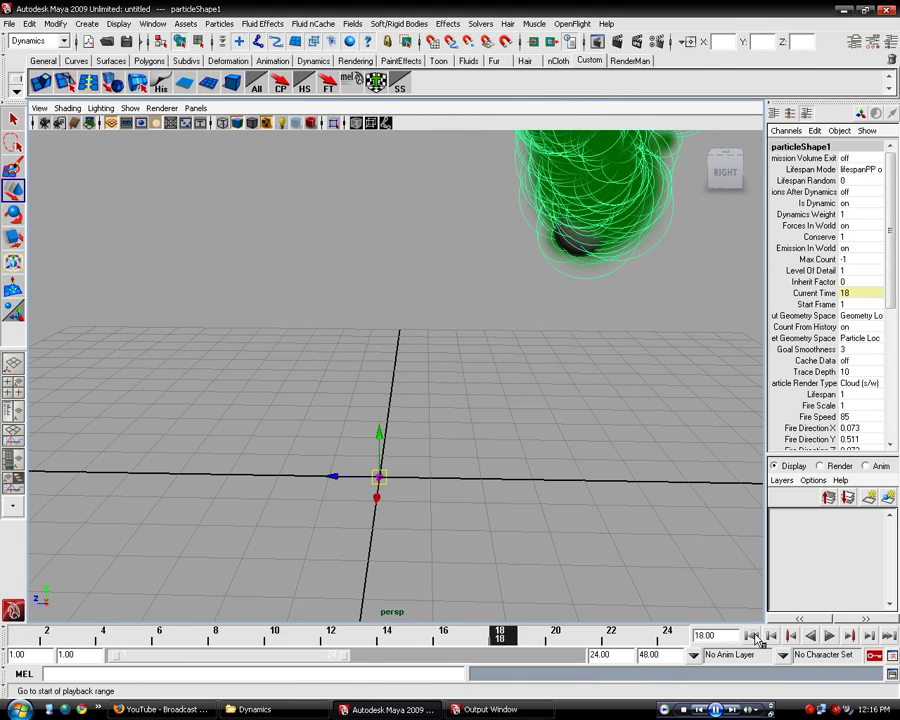
click(751, 636)
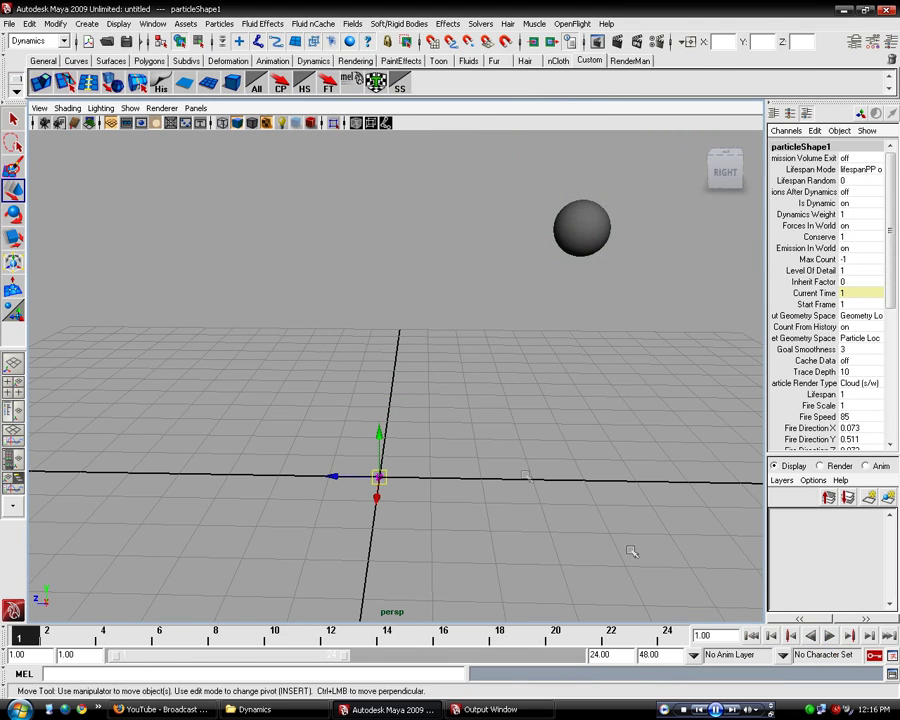
click(576, 335)
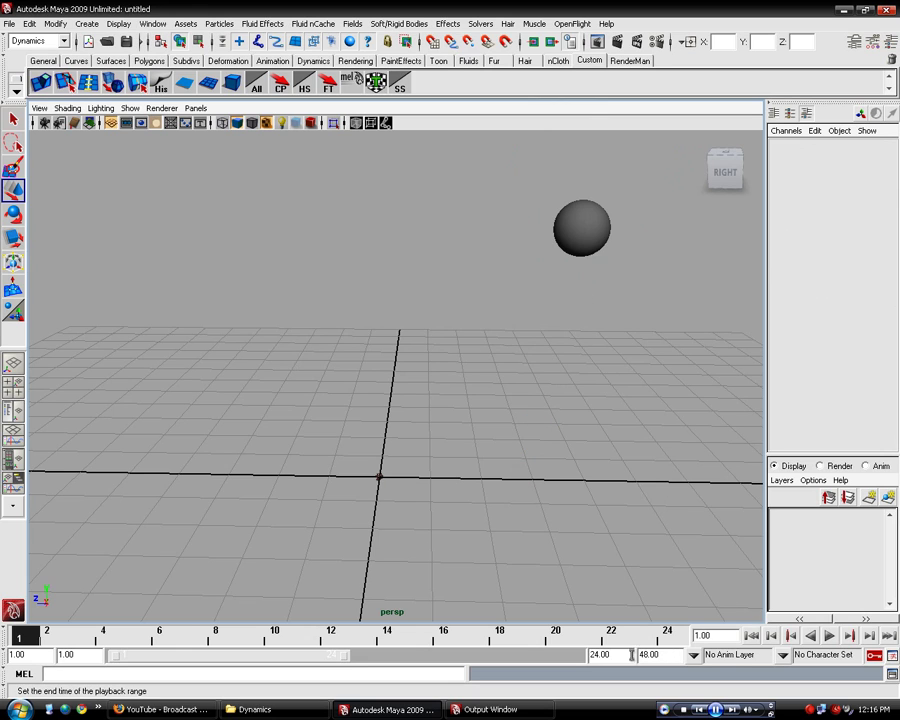
Set the end of the playback range to frame 48
drag(615, 655, 568, 660)
text(48)
key(Return)
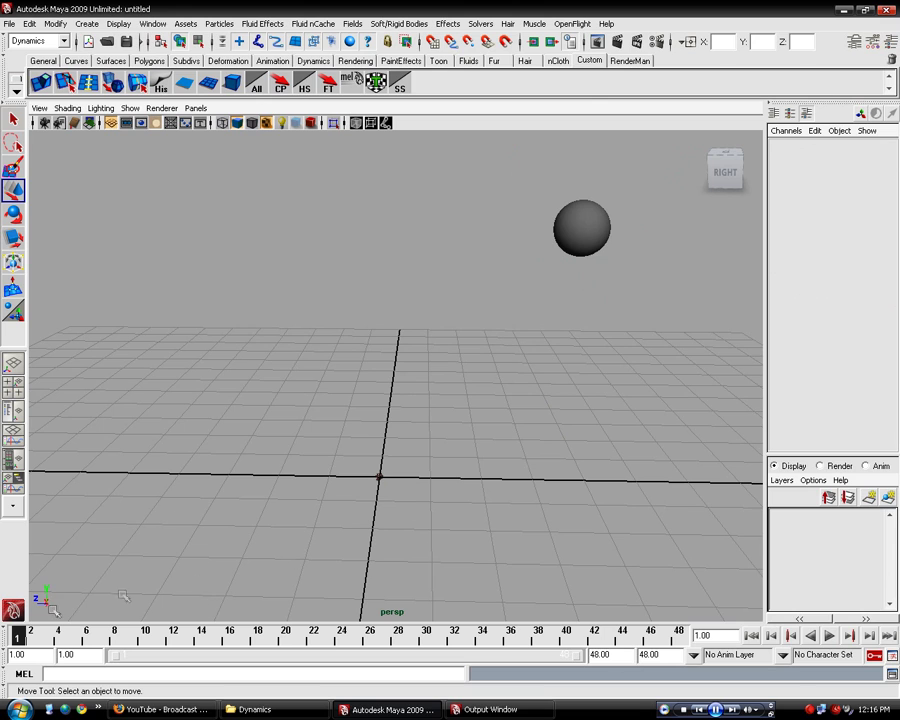
Key all channels of the sphere at frame 1 and move its starting position to about Translate Z -8.069
click(570, 225)
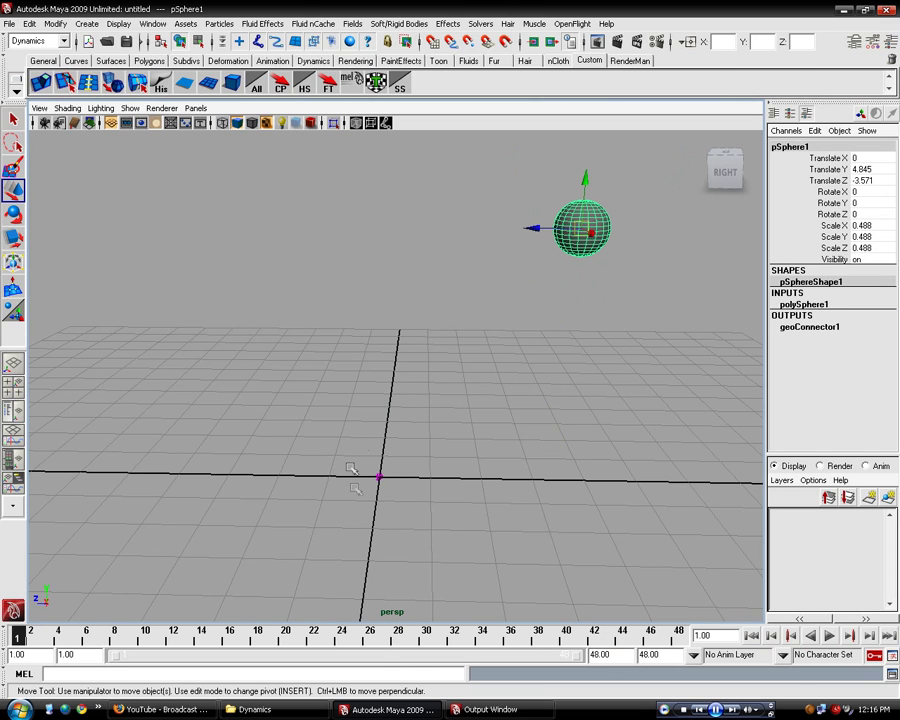
alt+drag(540, 232, 386, 221)
drag(813, 160, 836, 245)
right_click(803, 180)
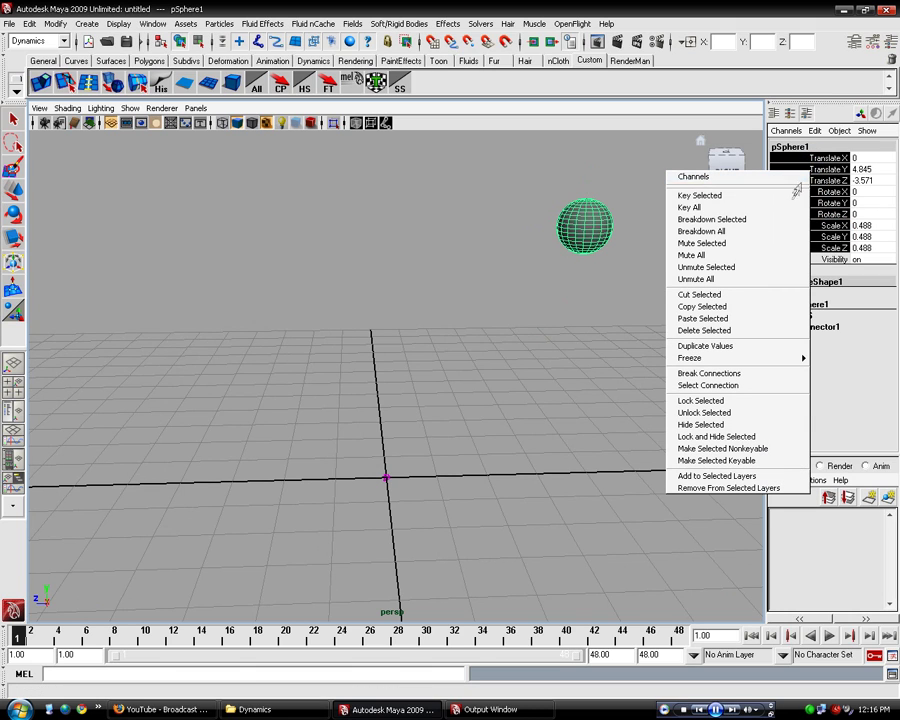
click(783, 211)
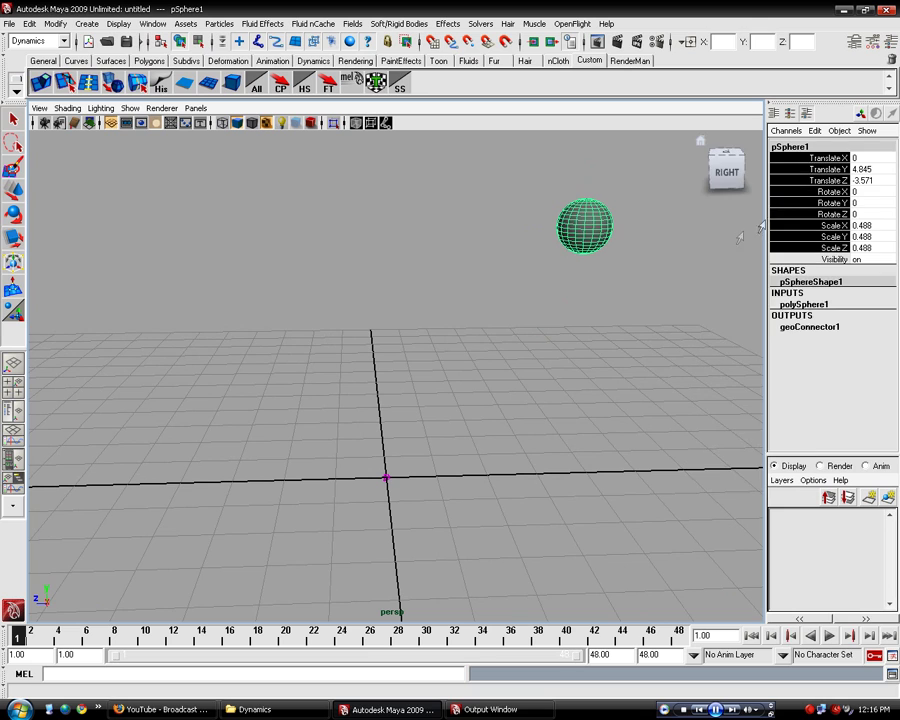
click(580, 312)
alt+drag(580, 312, 773, 239)
click(588, 222)
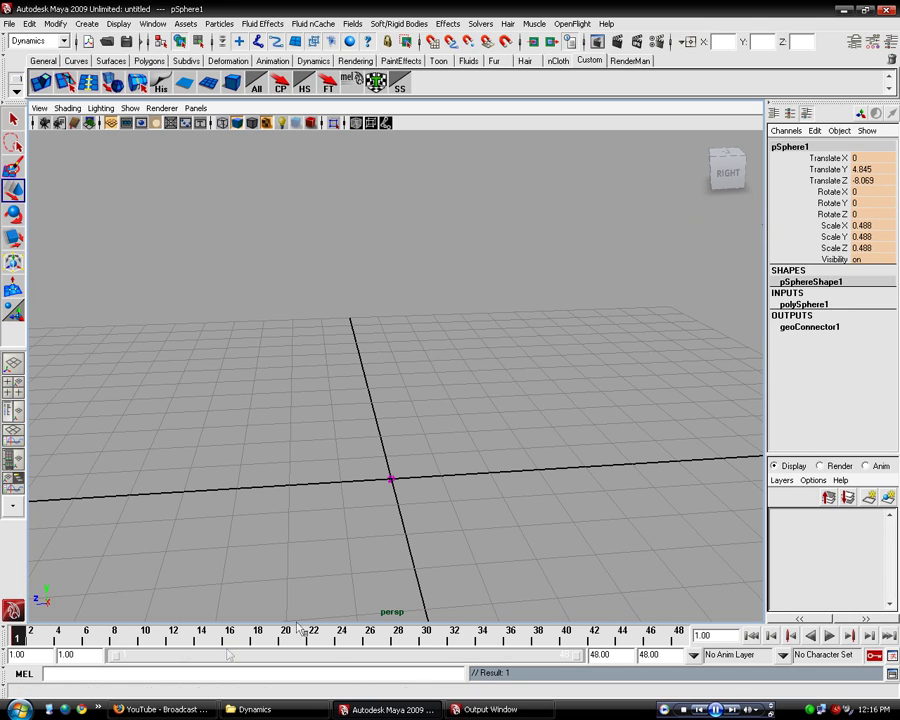
At frame 48, move the sphere across and down to about Translate Y 0.22 and Translate Z 11.426
drag(72, 641, 680, 636)
click(830, 180)
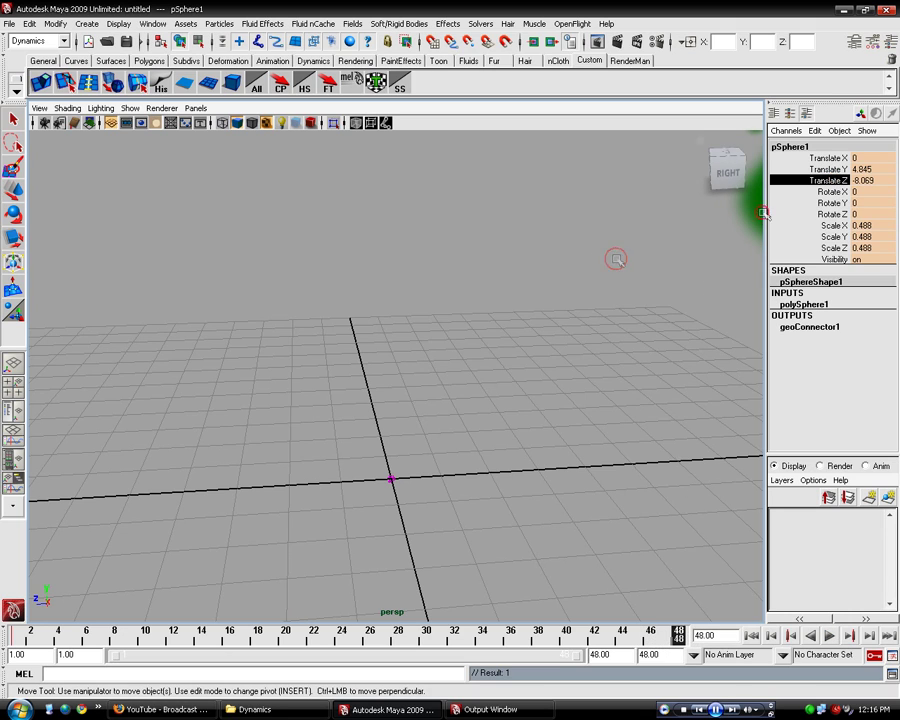
middle_drag(615, 257, 267, 263)
middle_drag(506, 273, 302, 294)
drag(263, 192, 255, 378)
middle_drag(250, 406, 222, 382)
drag(155, 370, 25, 437)
scroll(152, 406, down, 3)
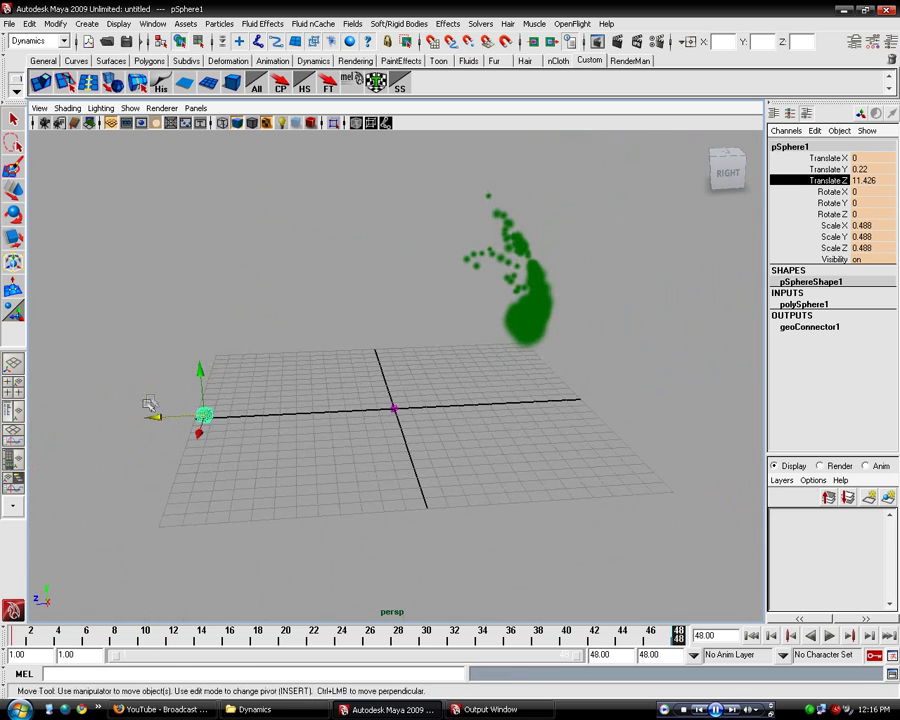
Extend the sphere's end position at frame 48 to about Translate Y -1.49 and Translate Z 17.254
click(183, 443)
click(208, 450)
drag(176, 446, 110, 420)
scroll(102, 406, up, 2)
scroll(101, 404, up, 3)
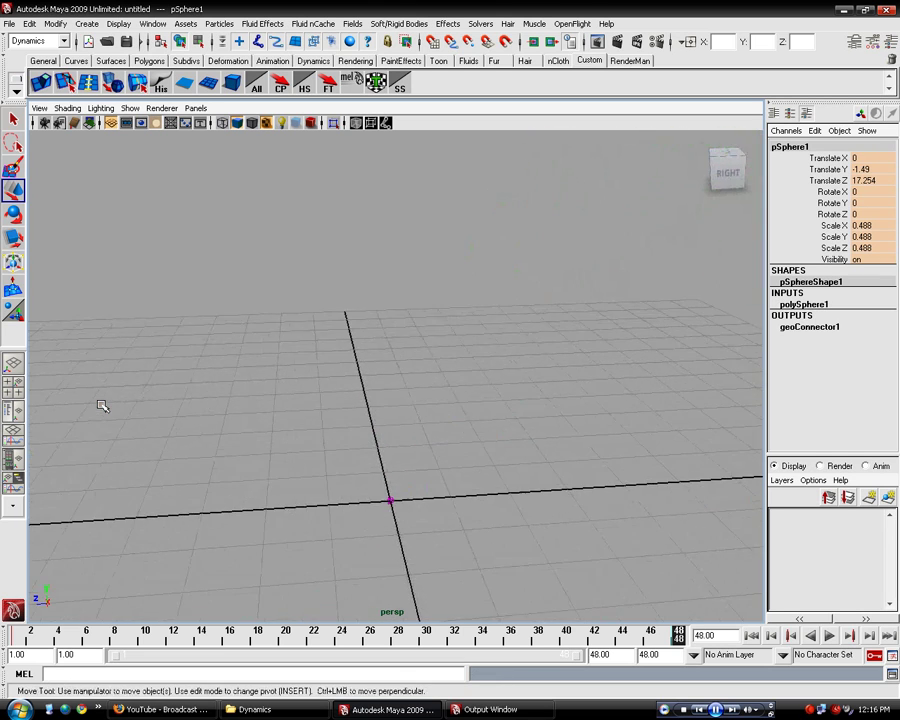
scroll(201, 404, up, 2)
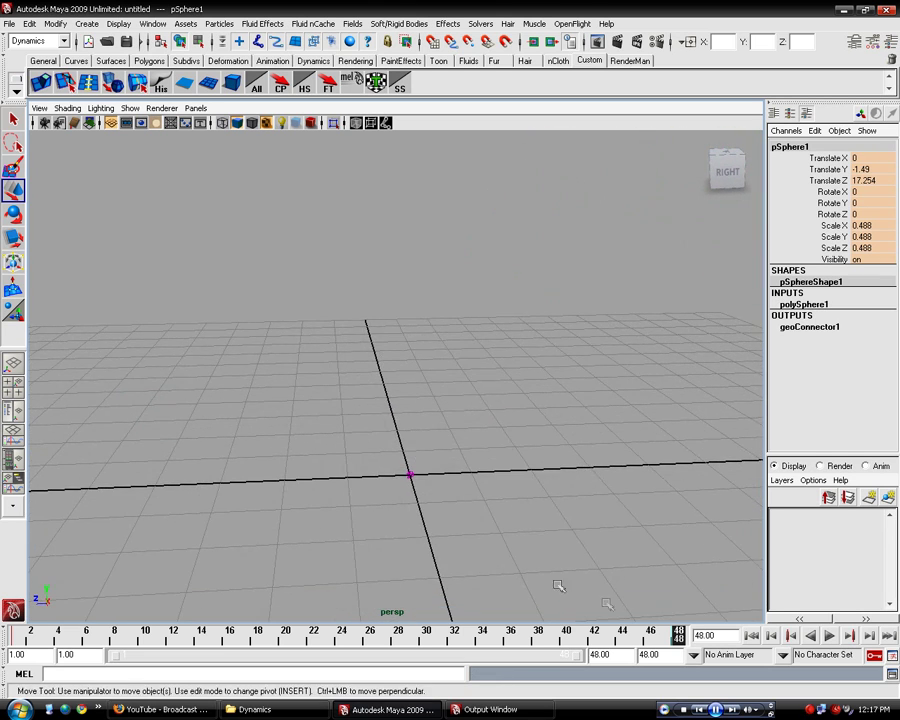
Scrub through the timeline and play the flying fireball animation from the first frame, stopping partway
click(608, 636)
drag(113, 640, 327, 637)
click(379, 540)
click(751, 636)
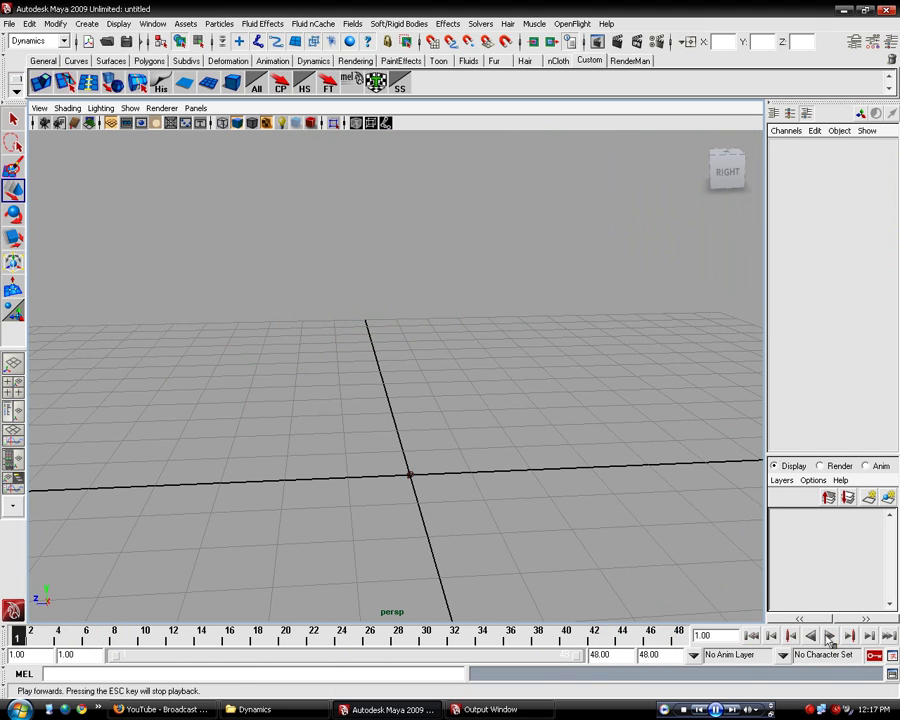
click(829, 636)
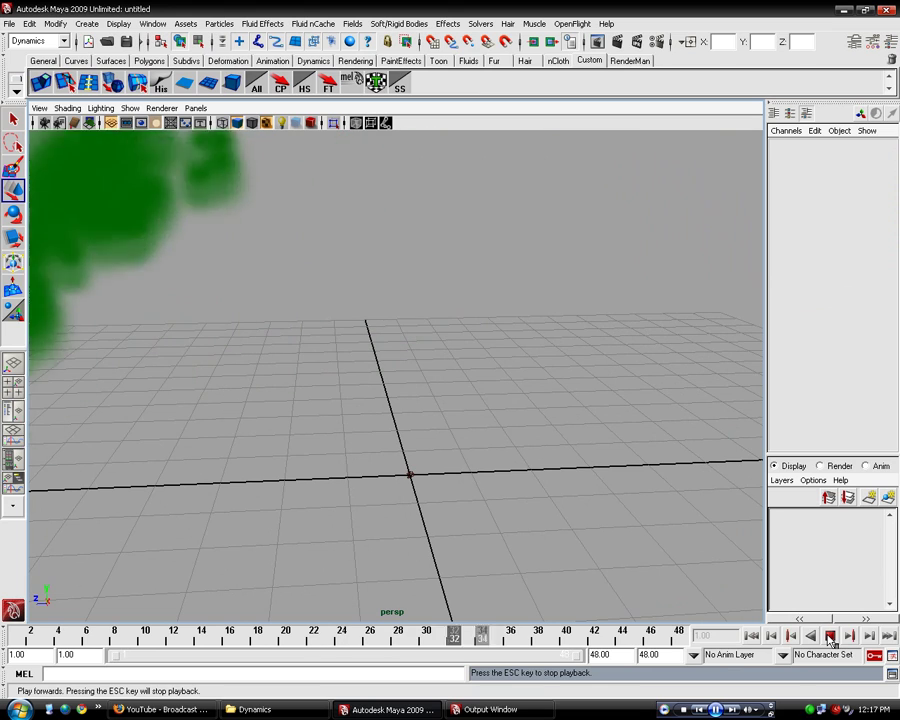
click(830, 636)
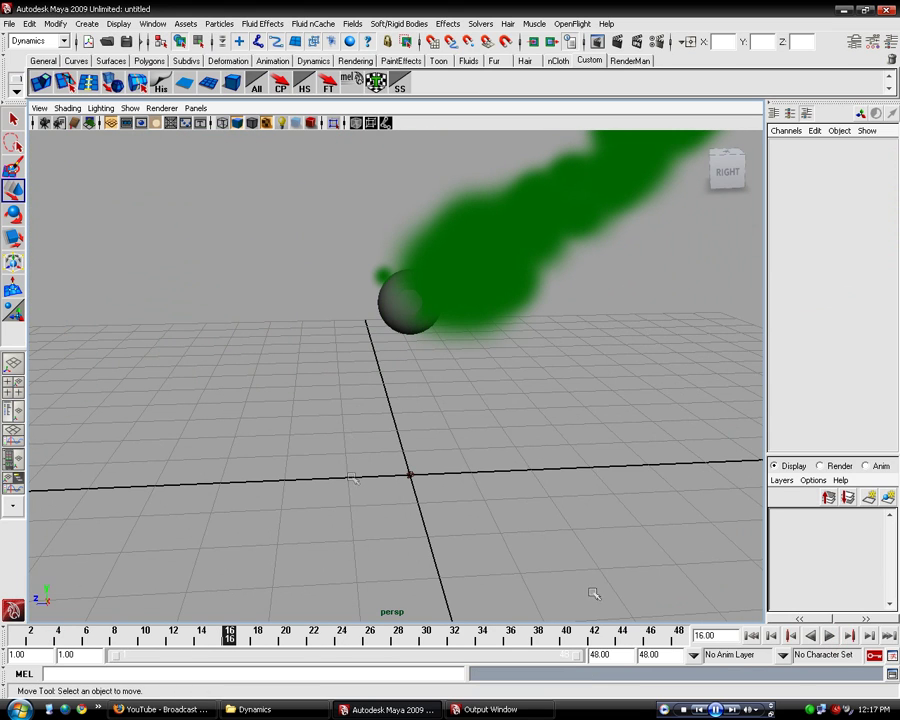
Retime the sphere's last keyframe to frame 23 for a faster flight, leaving nothing selected
click(397, 322)
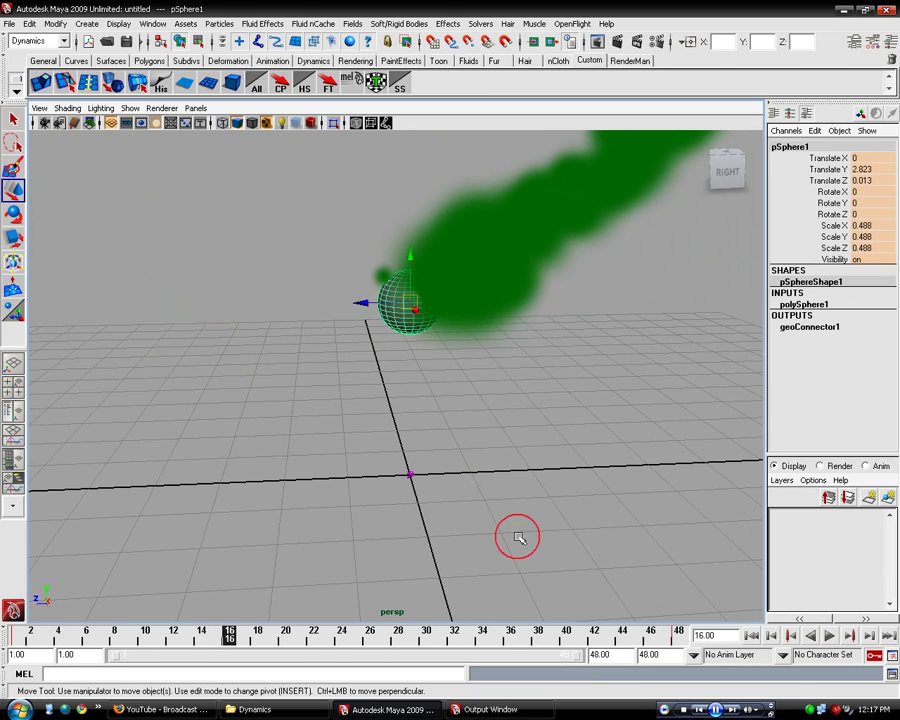
click(668, 638)
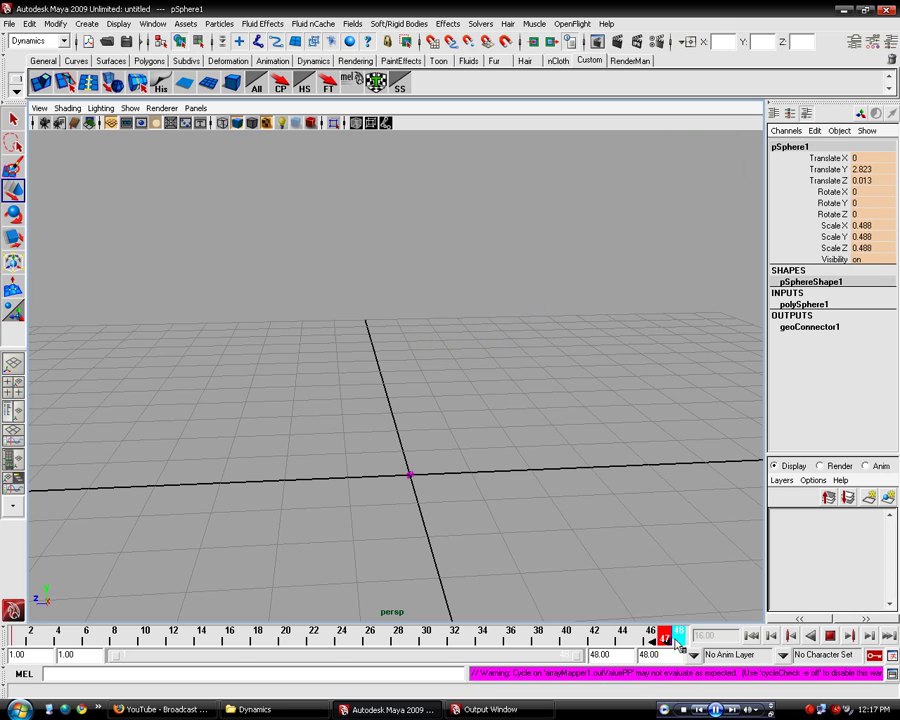
click(617, 640)
drag(617, 640, 327, 640)
click(404, 559)
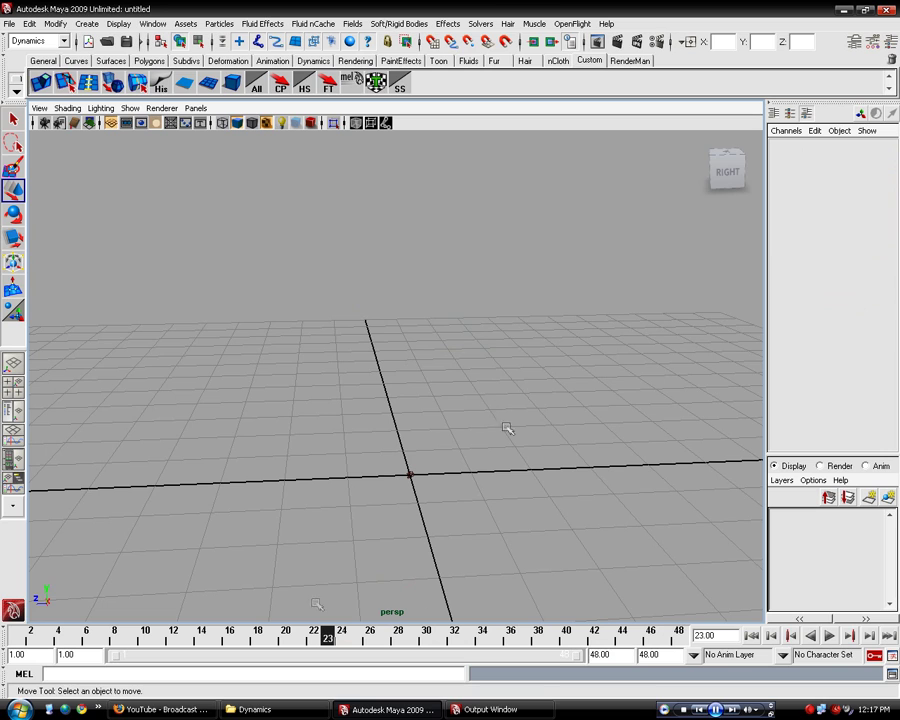
Shorten the playback range to end at frame 23 and play the animation from frame 1
drag(579, 655, 322, 664)
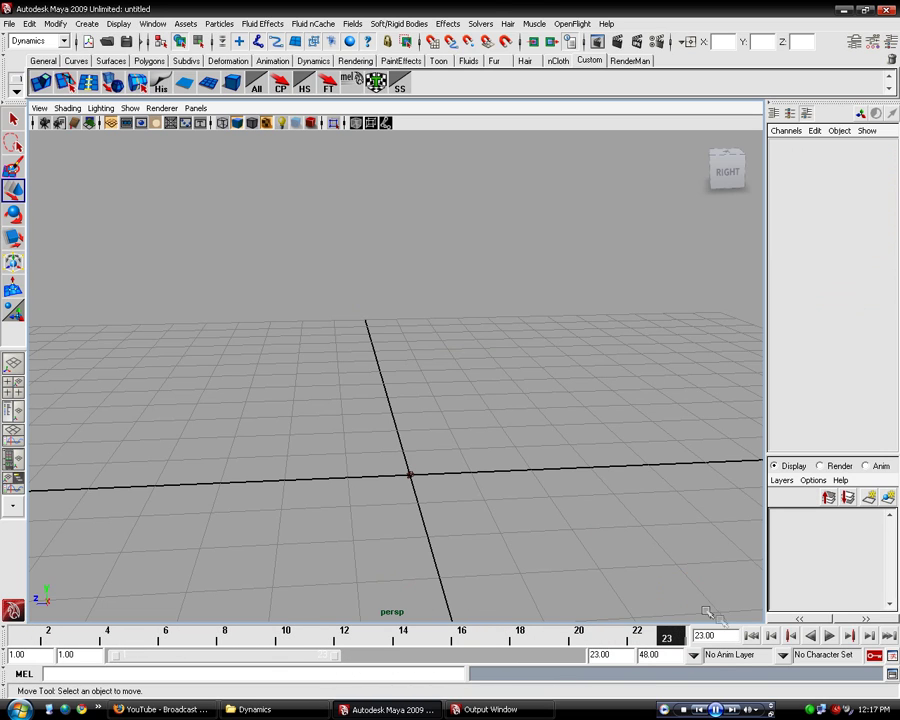
click(751, 636)
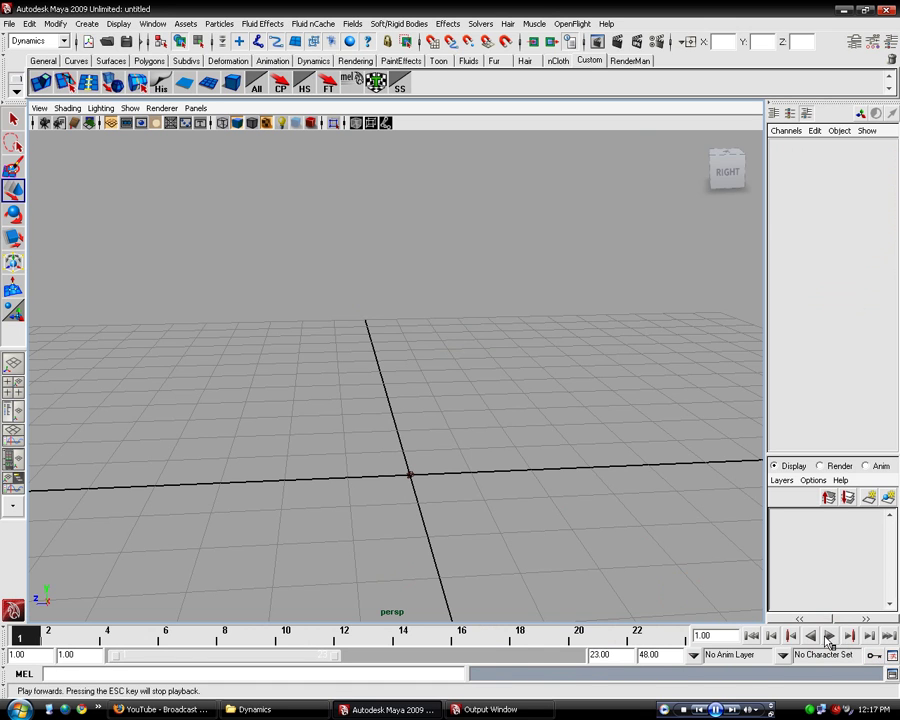
click(830, 637)
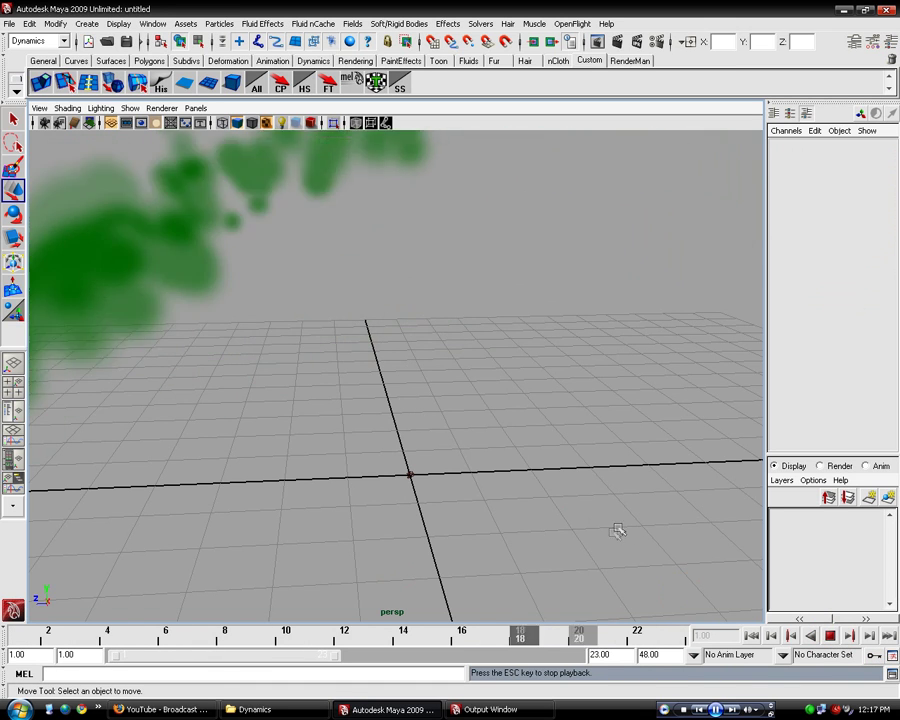
Stop playback at frame 12, render a test image of the fireball and close the render
click(830, 637)
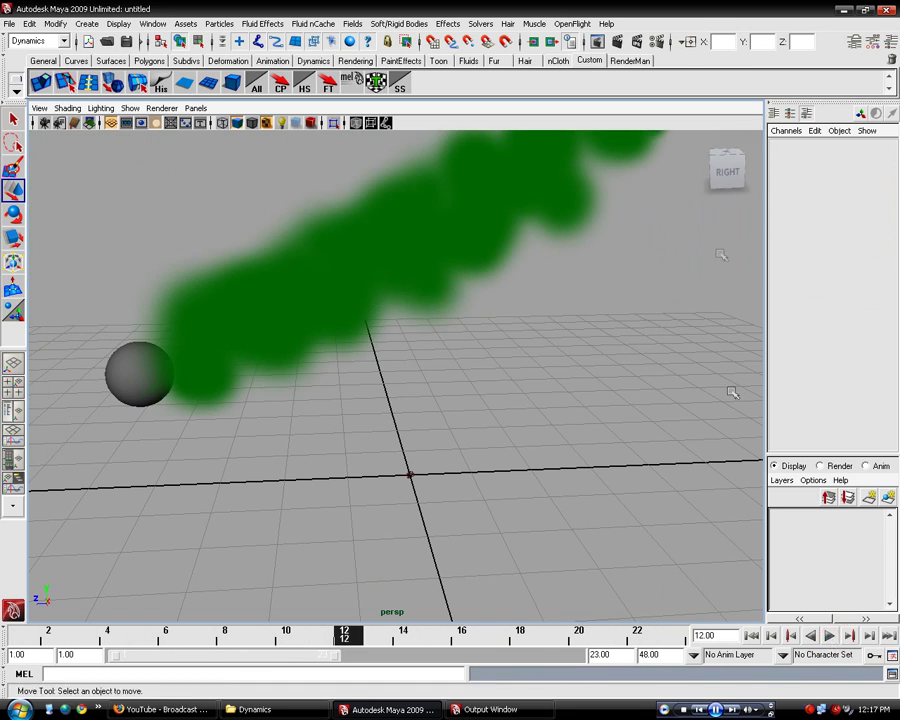
click(597, 41)
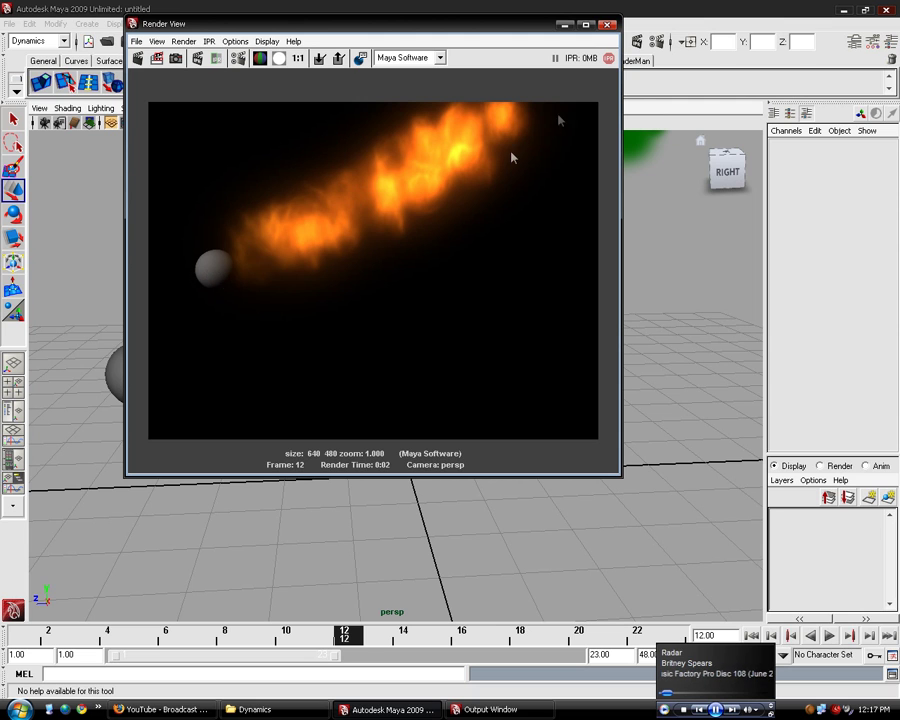
drag(521, 27, 572, 86)
click(659, 85)
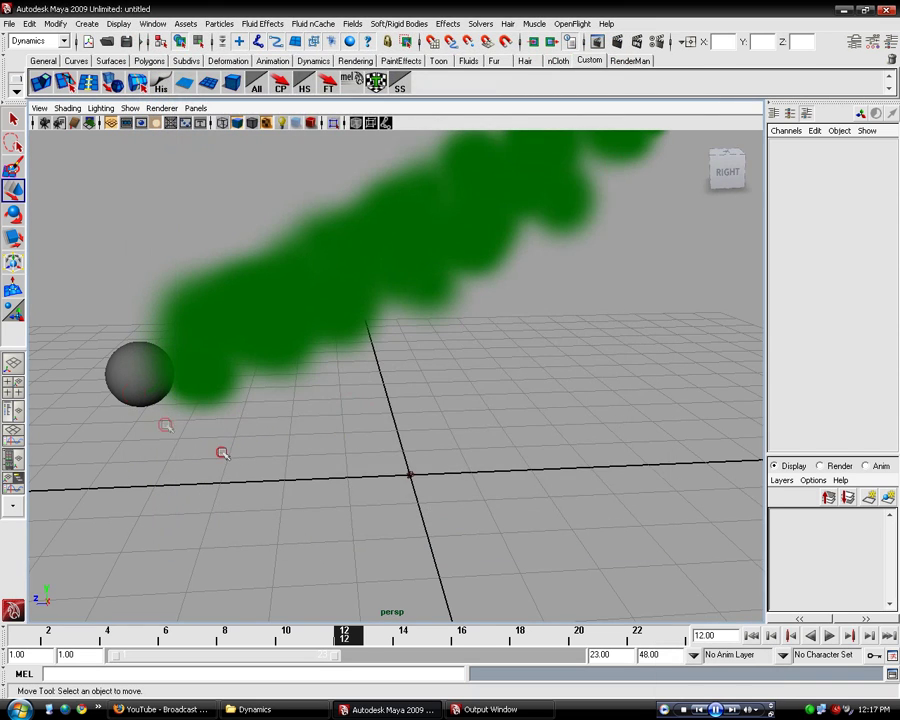
Create a new Lambert material in the Hypershade and assign it to the sphere
drag(165, 425, 87, 267)
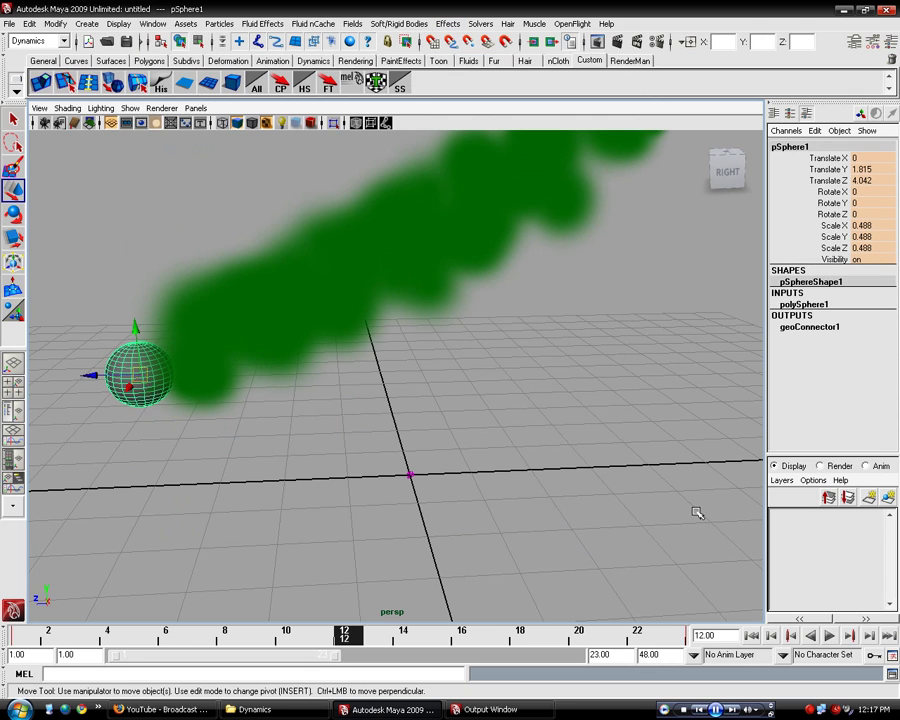
click(171, 498)
click(104, 382)
click(13, 458)
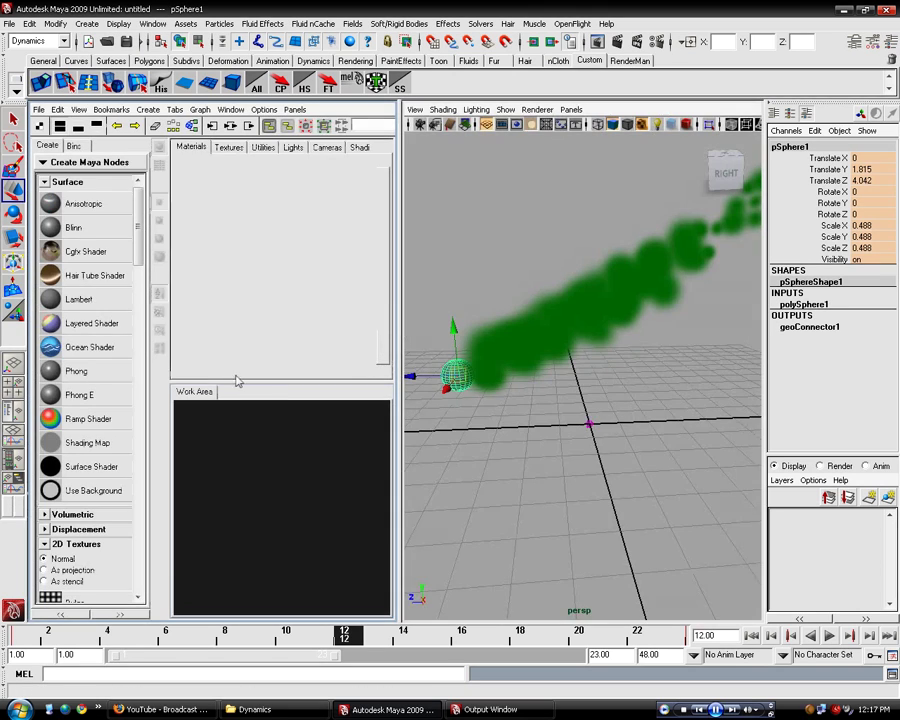
click(50, 300)
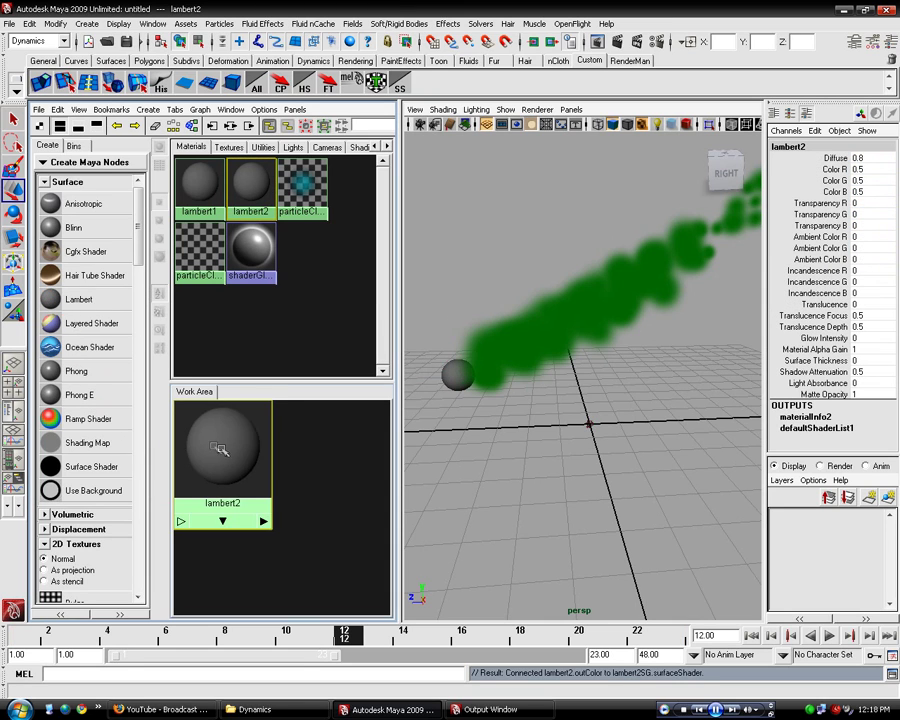
middle_drag(230, 460, 450, 380)
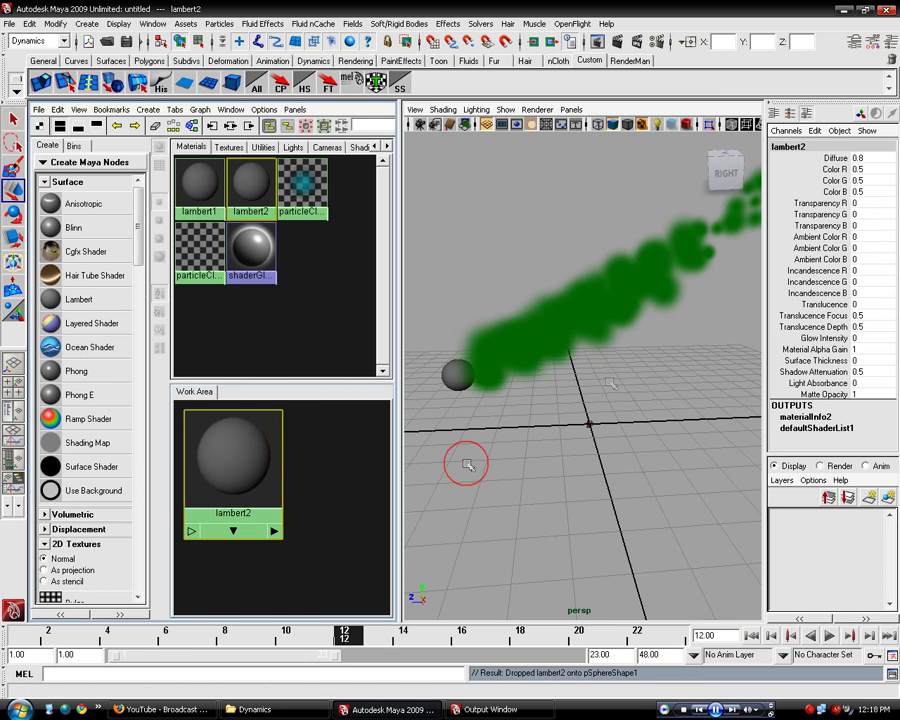
Colour the sphere's Lambert material dark red, about H 0.55, S 0.642, V 0.366, and apply it to the sphere
double_click(220, 456)
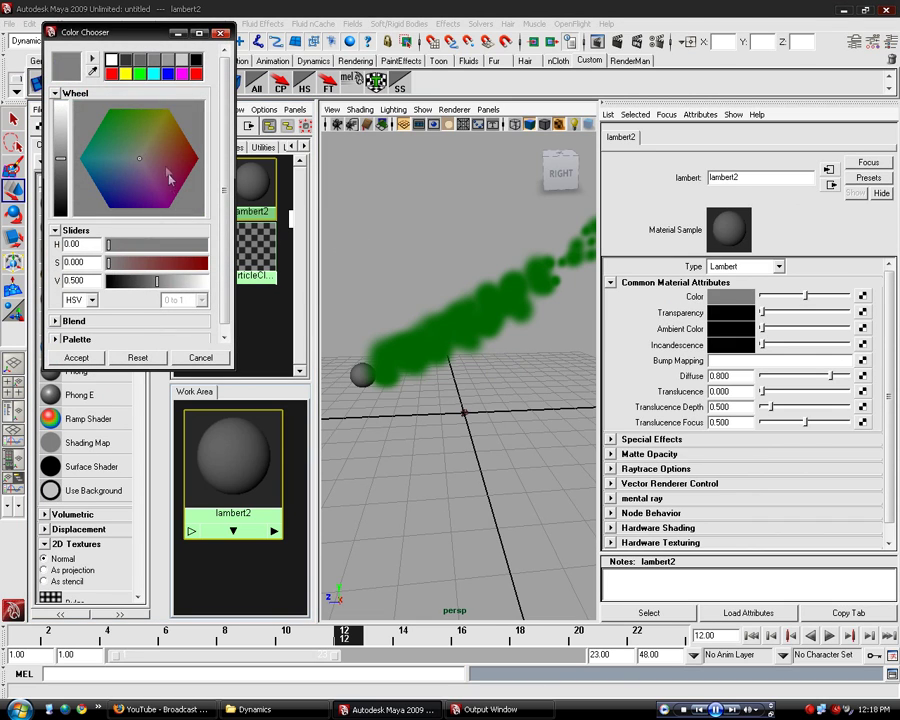
click(176, 157)
drag(179, 159, 176, 162)
drag(156, 281, 143, 289)
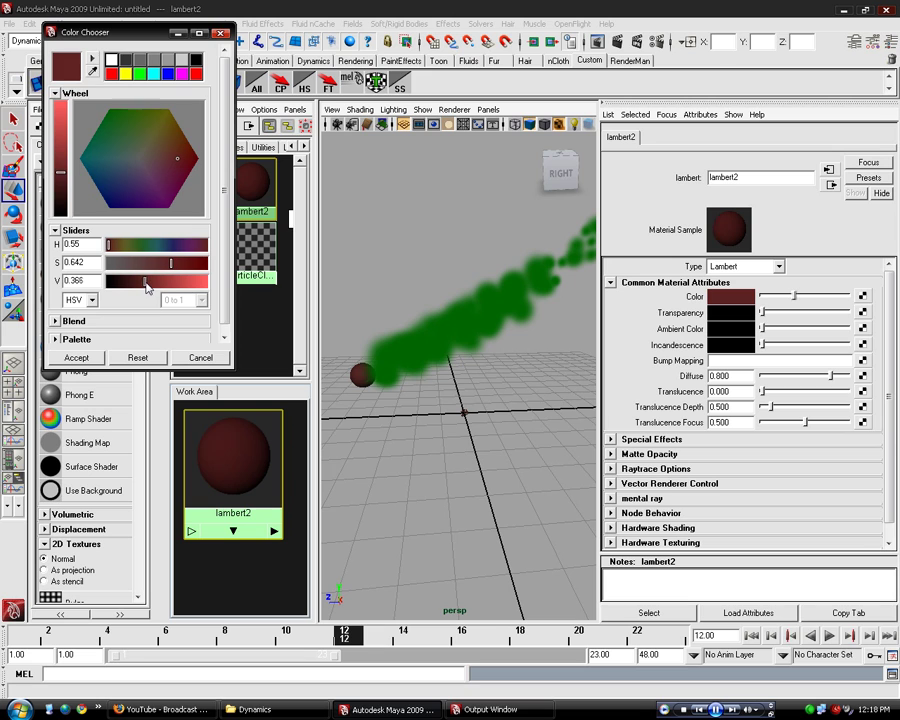
click(80, 357)
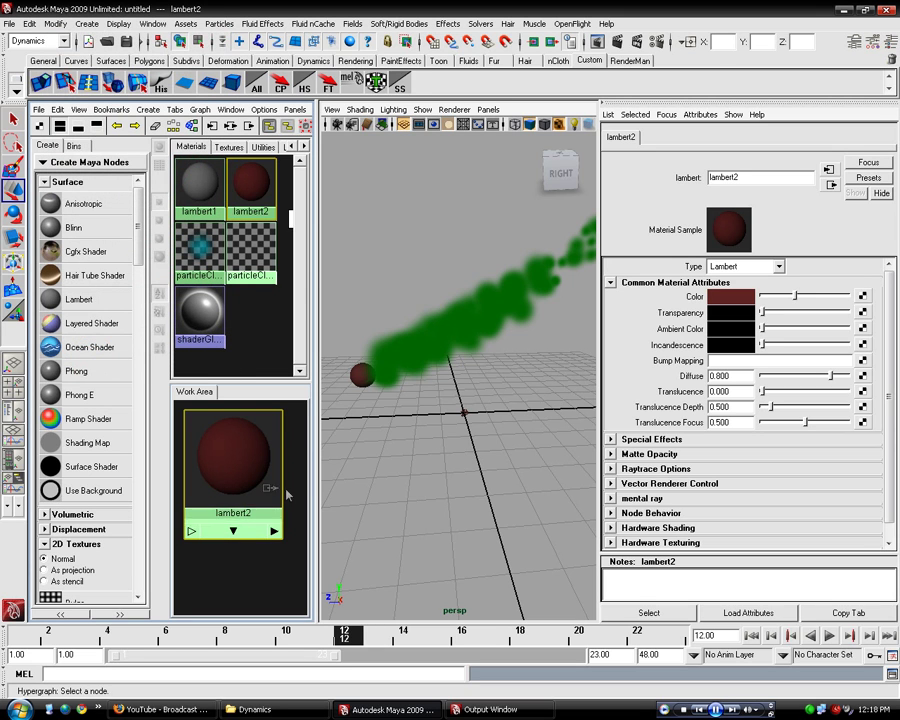
middle_drag(256, 474, 410, 448)
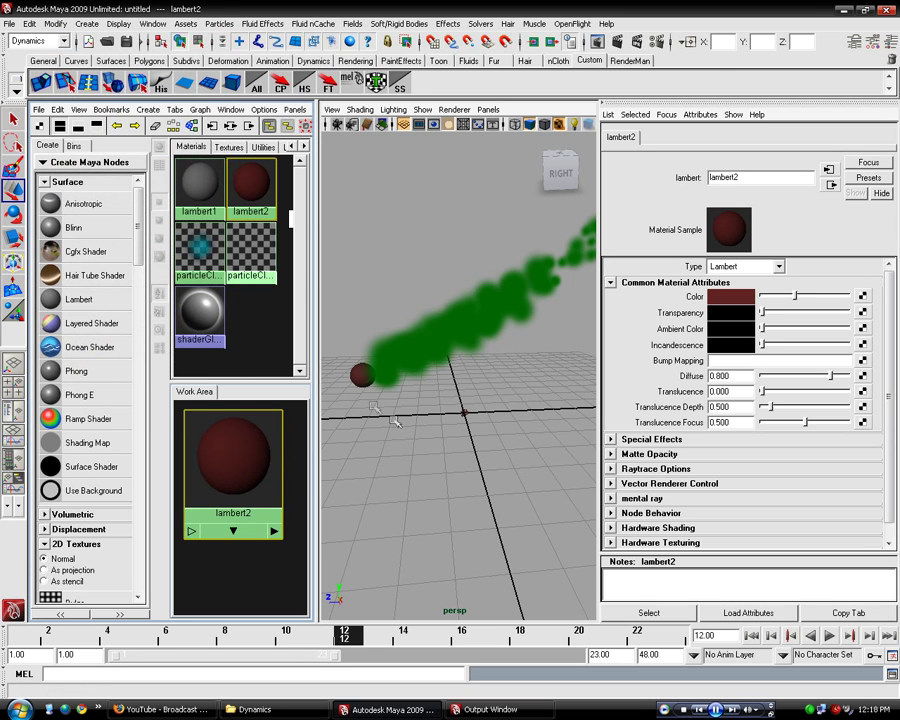
Give the sphere's material a slight glow intensity of about 0.091 and render the frame
key(space)
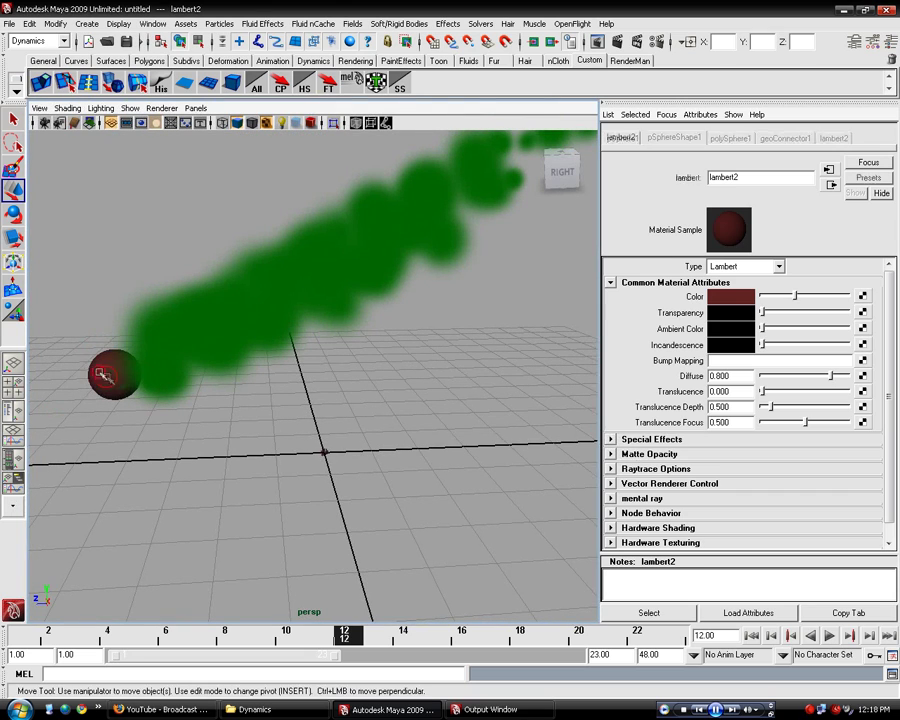
click(108, 372)
click(833, 138)
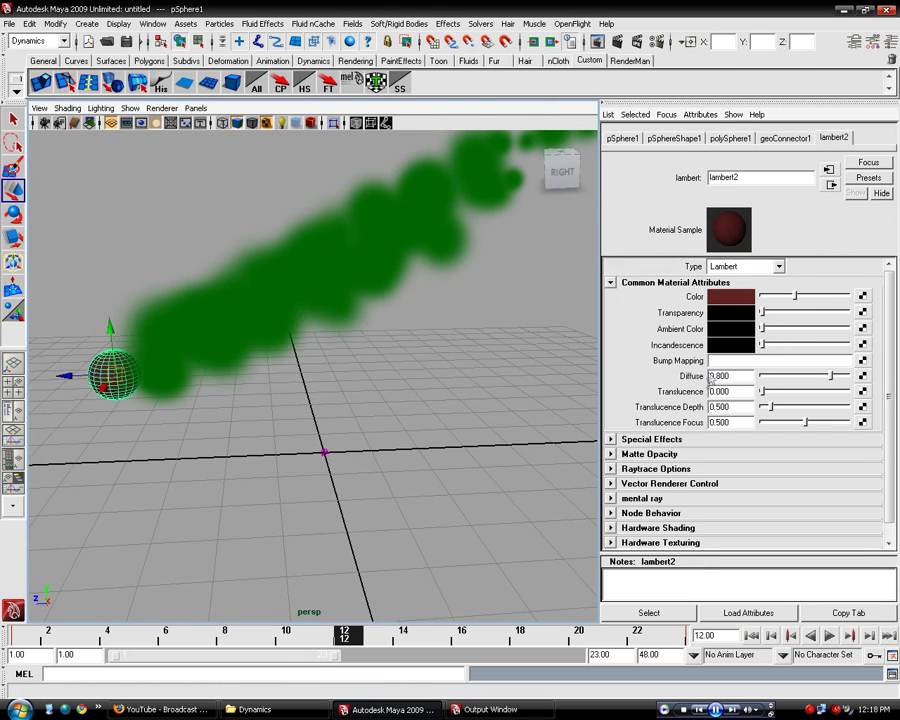
click(611, 439)
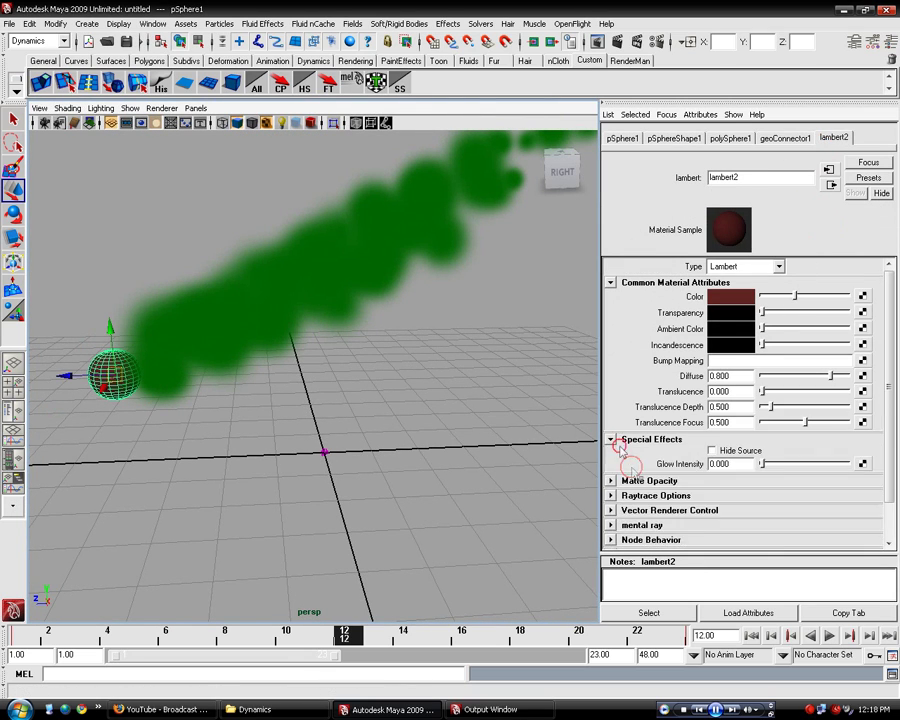
click(762, 465)
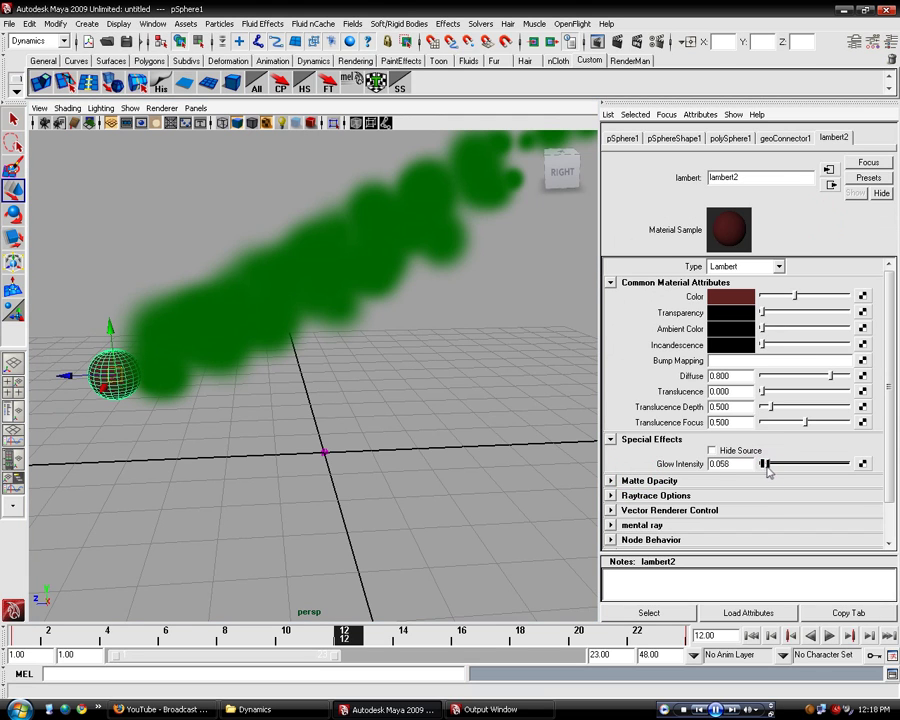
click(620, 41)
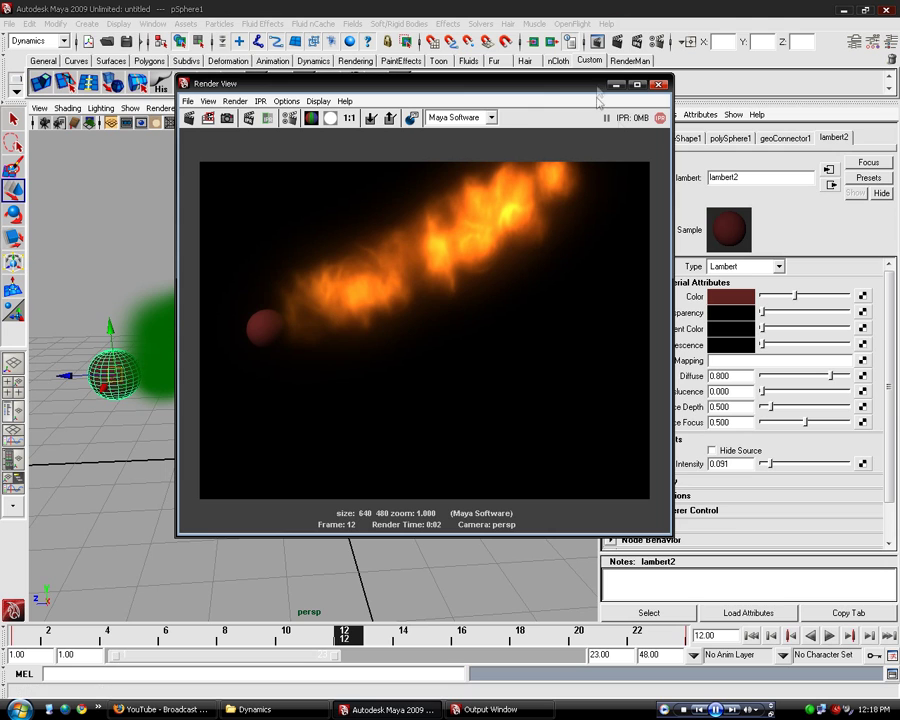
Mark a render region around the sphere, raise the glow intensity to about 0.686 and re-render the region
drag(229, 210, 313, 435)
drag(547, 86, 423, 98)
drag(765, 463, 783, 466)
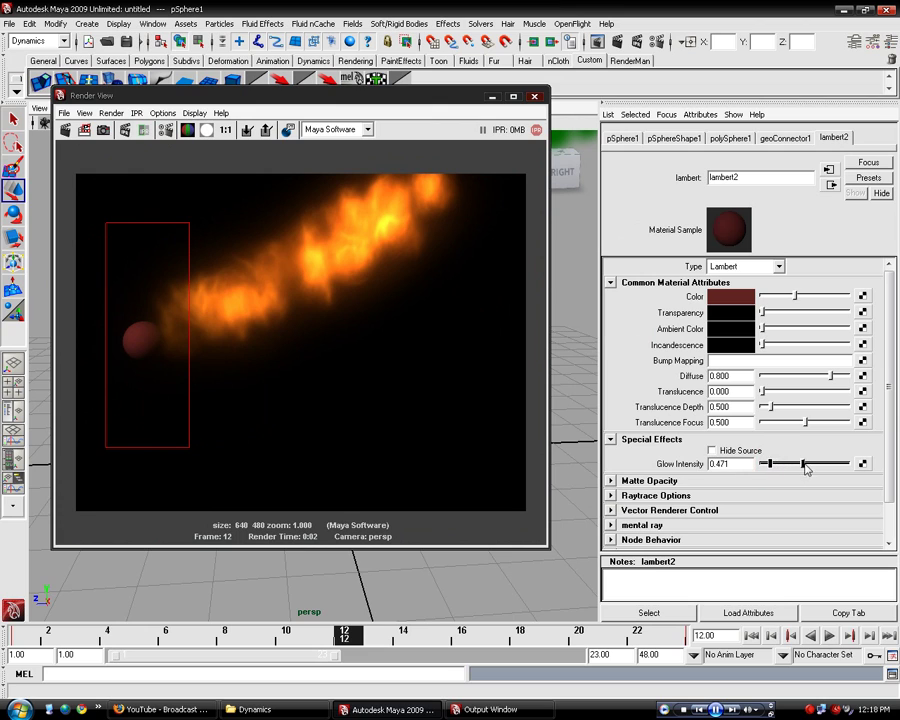
click(85, 130)
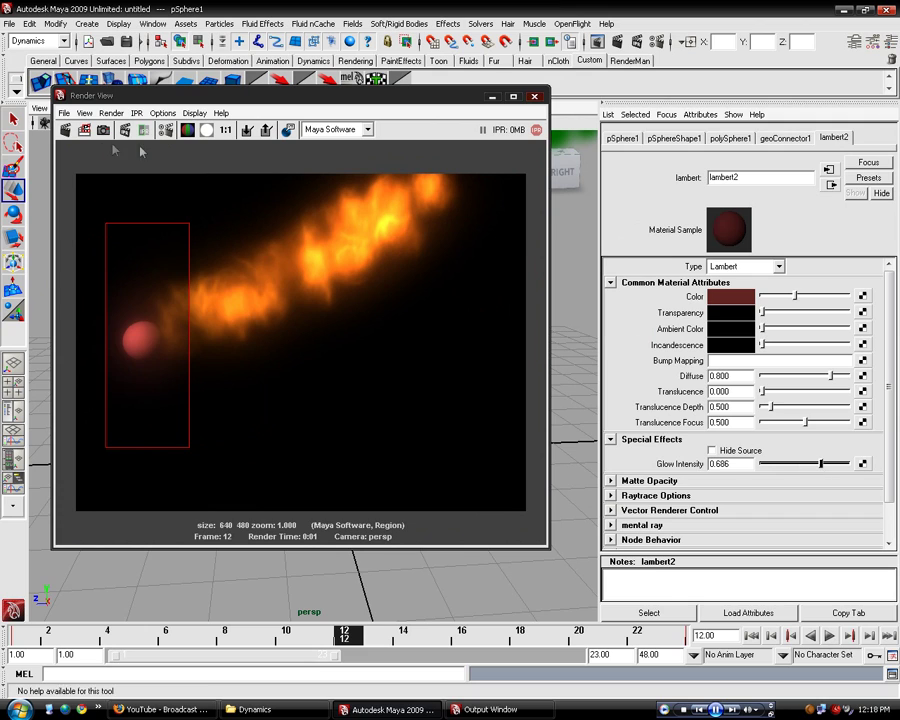
click(85, 130)
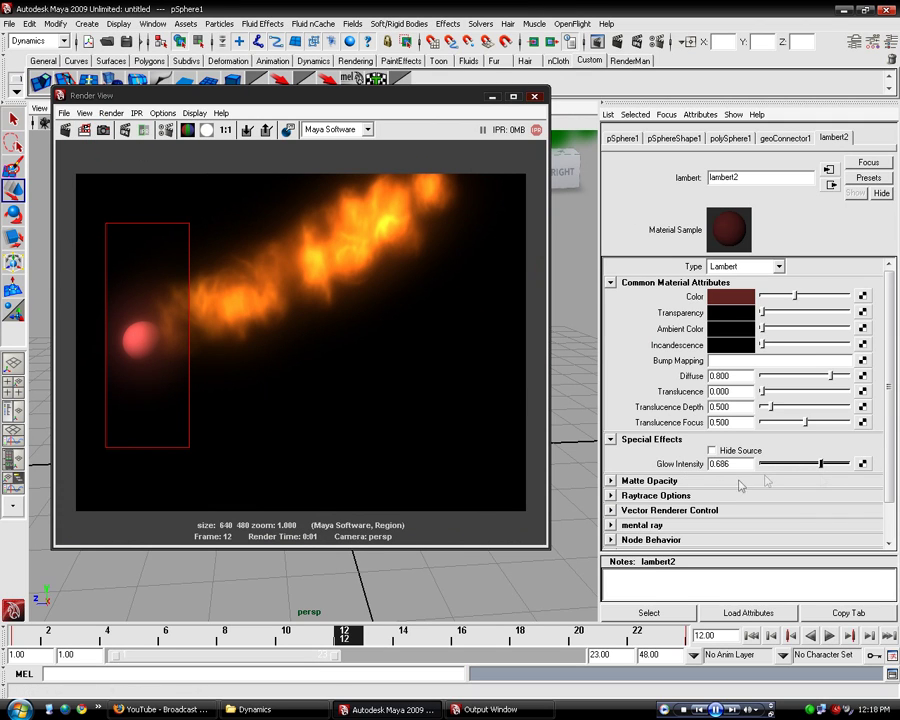
Try a stronger glow intensity of about 0.926 with a region render, followed by the full 1.000
drag(828, 468, 844, 465)
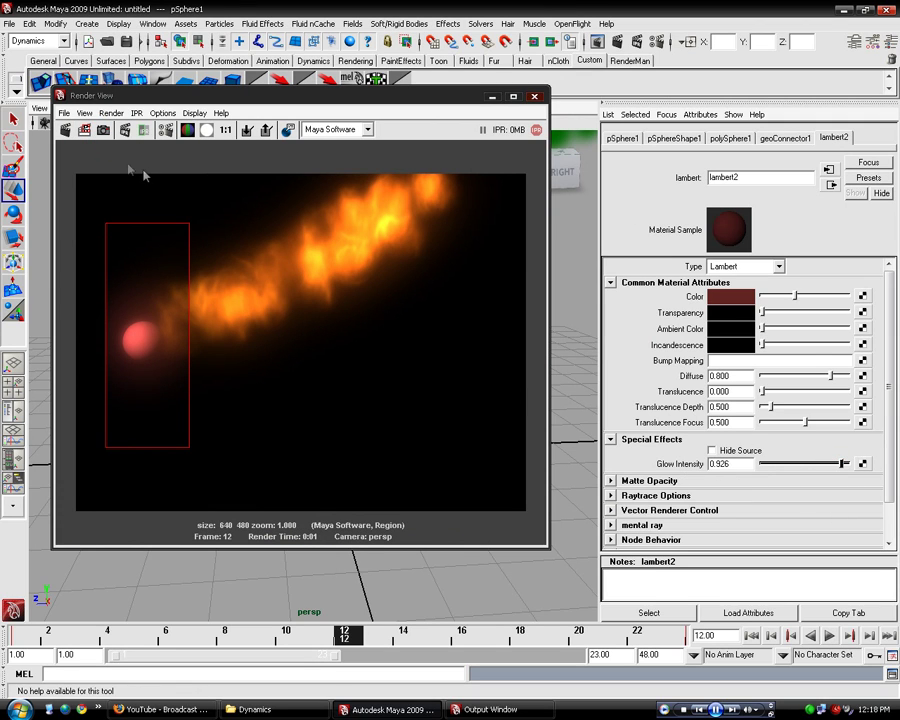
click(83, 132)
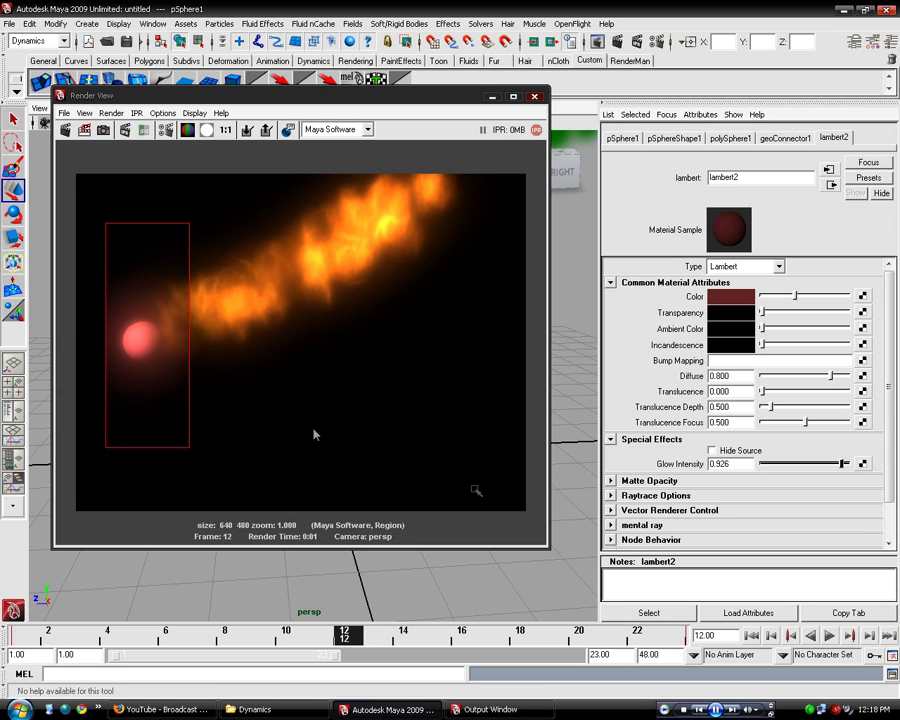
drag(844, 466, 848, 465)
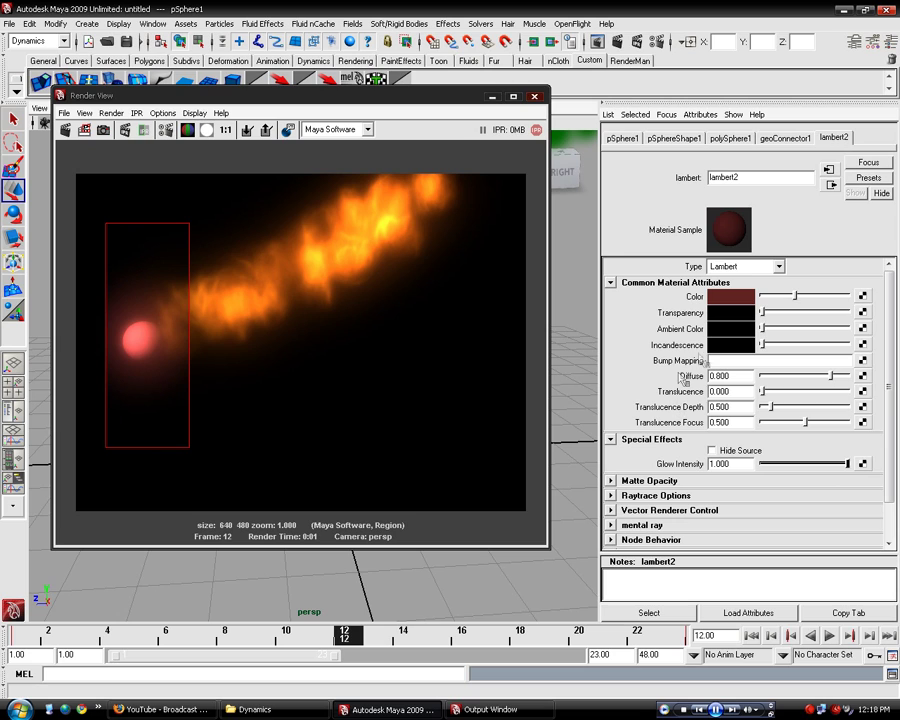
Try a slight incandescence on the sphere's material, reduce it a little, and re-render the region after each change
drag(764, 345, 771, 344)
click(84, 131)
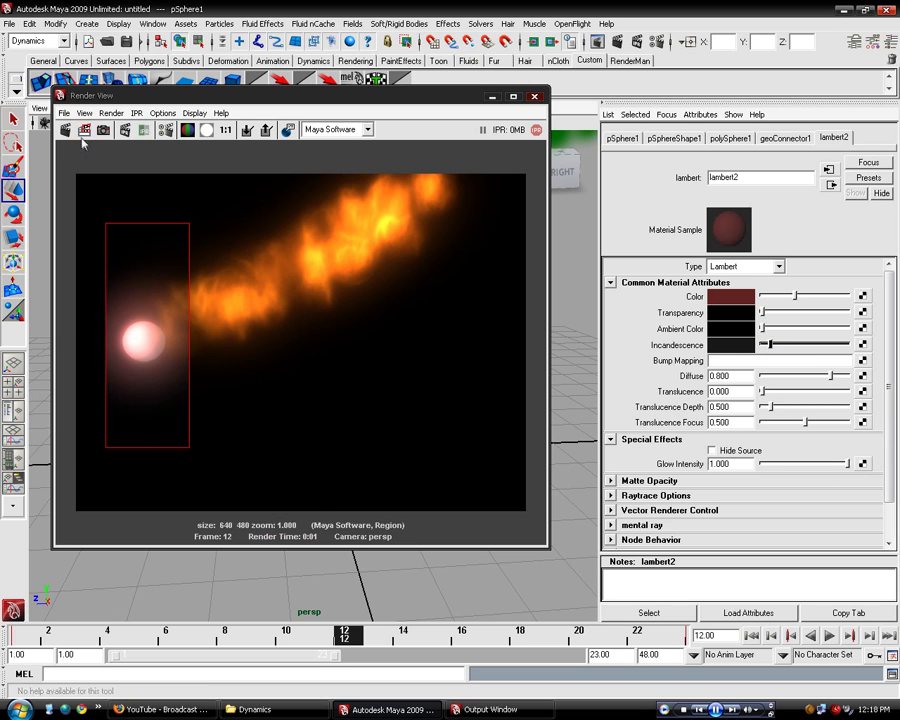
click(796, 297)
click(770, 345)
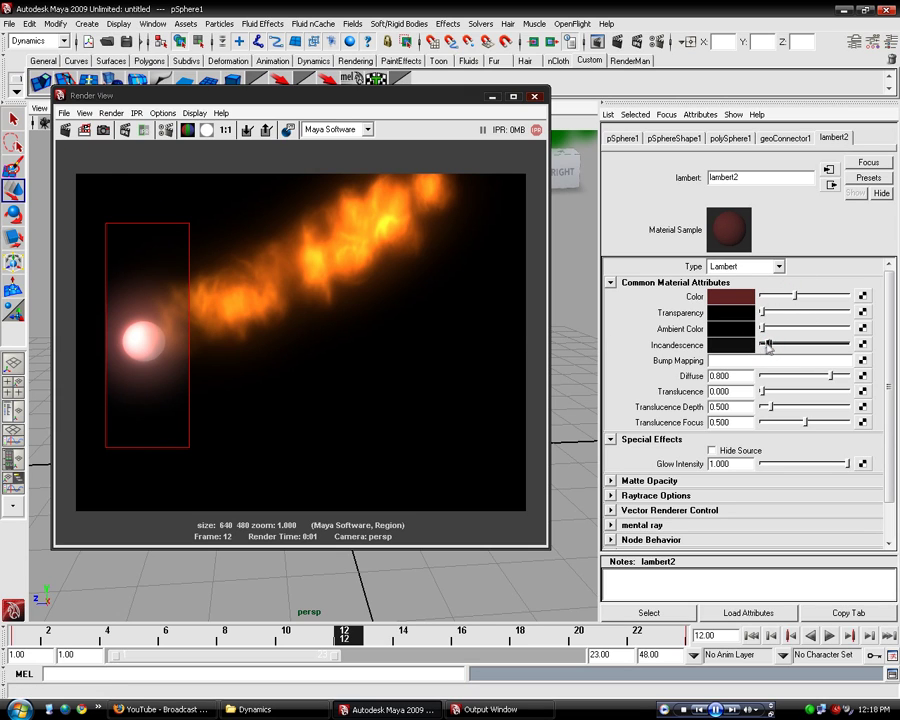
click(86, 135)
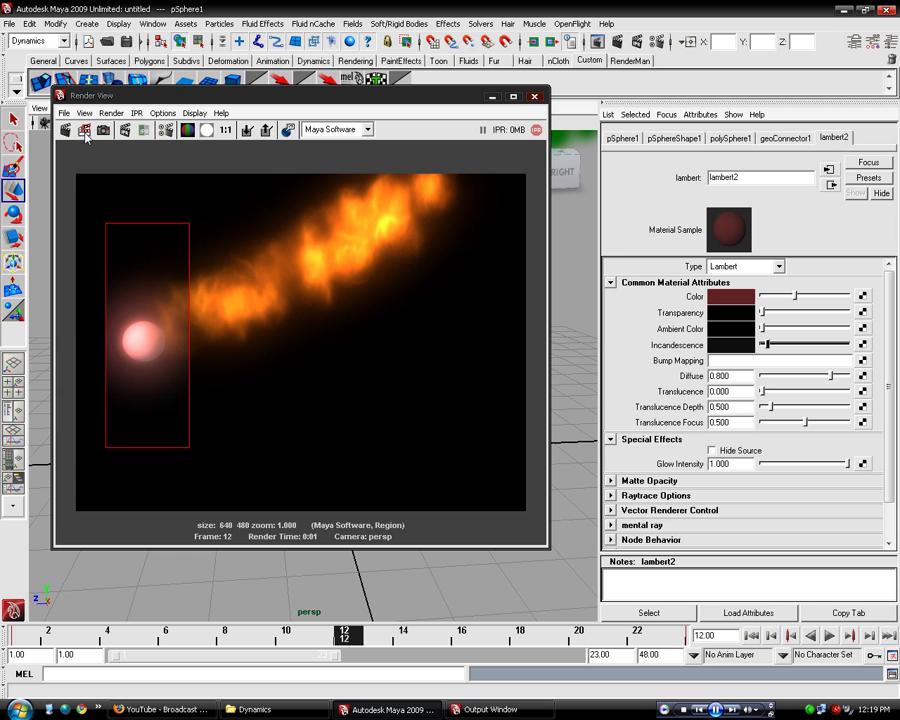
click(86, 135)
Lower the glow intensity to about 0.702 and compare region renders with Hide Source on and back off
click(824, 463)
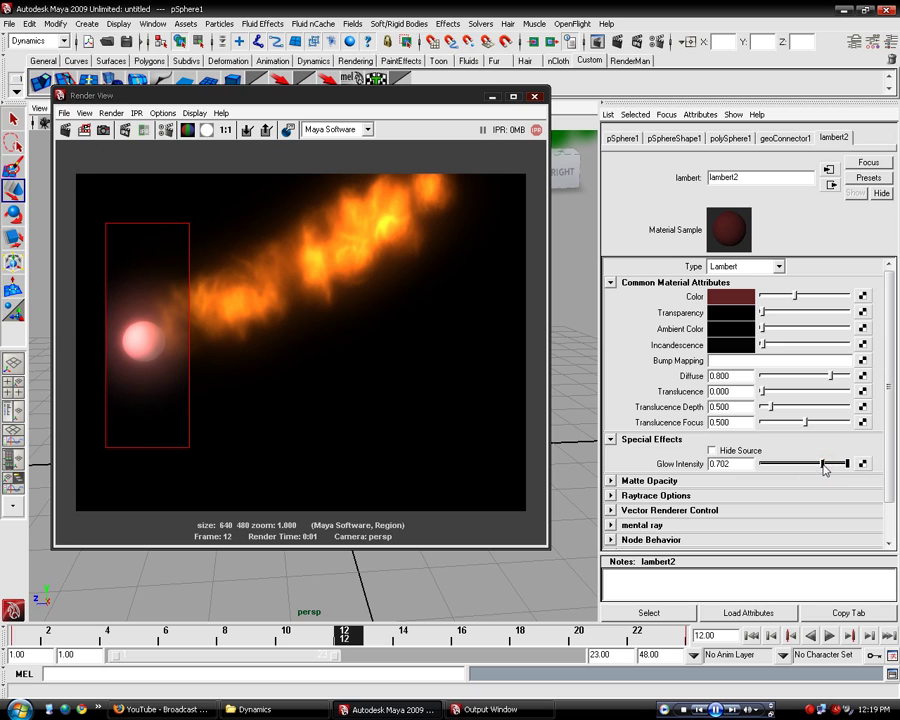
click(712, 450)
click(84, 135)
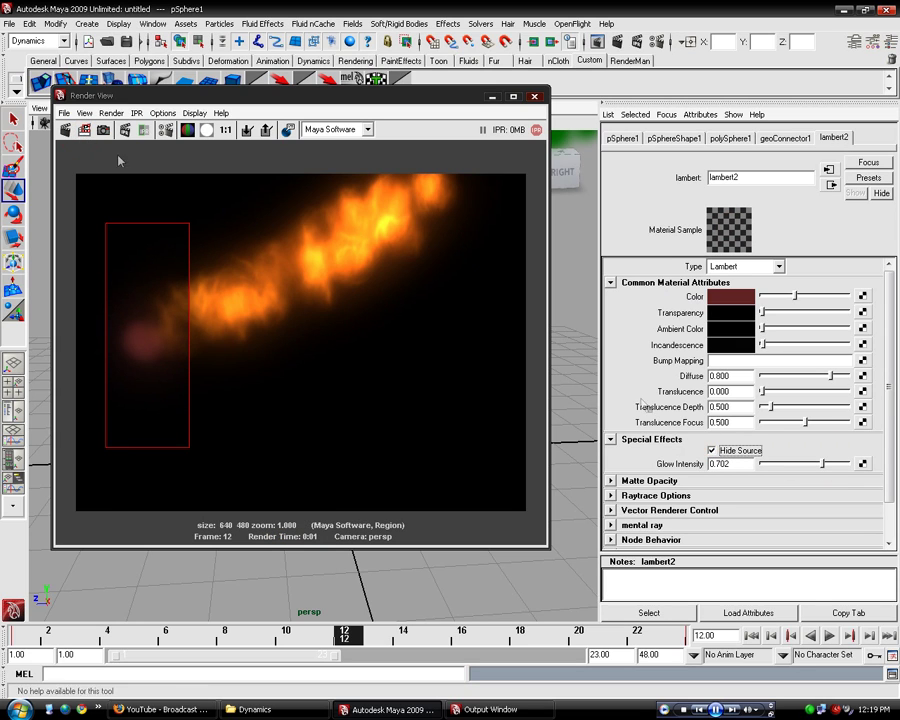
click(713, 450)
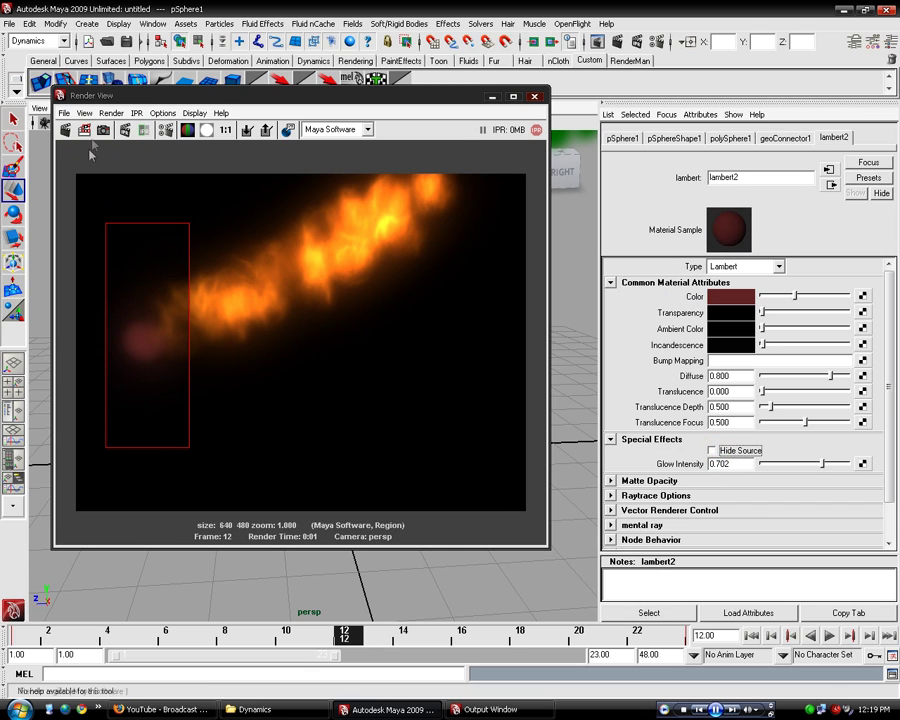
click(84, 135)
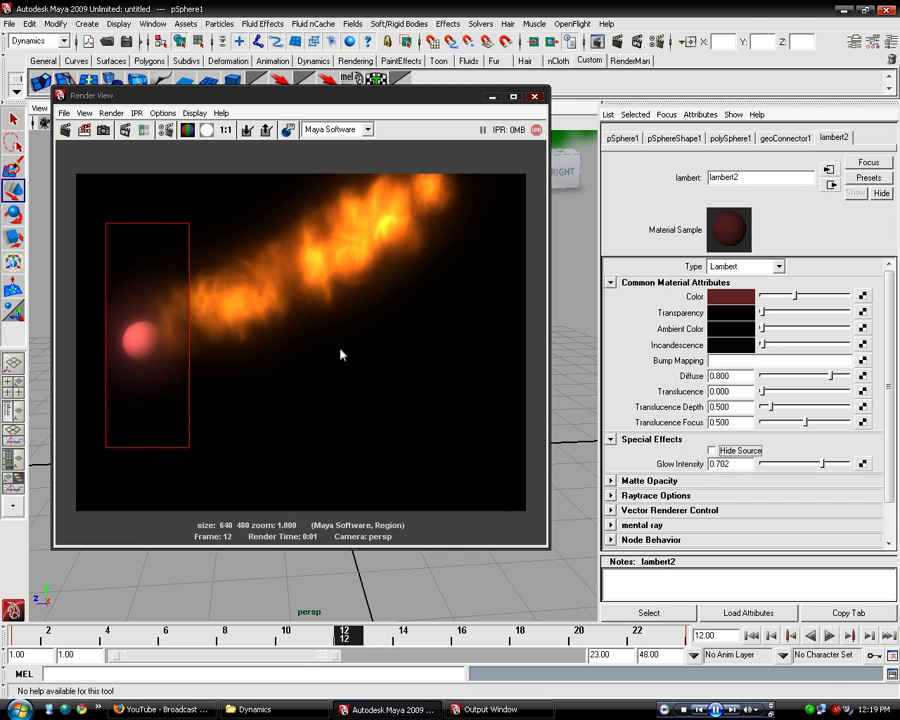
Map a 3D Rock texture to the material's colour and render a larger region around the sphere
click(340, 354)
click(805, 238)
click(863, 297)
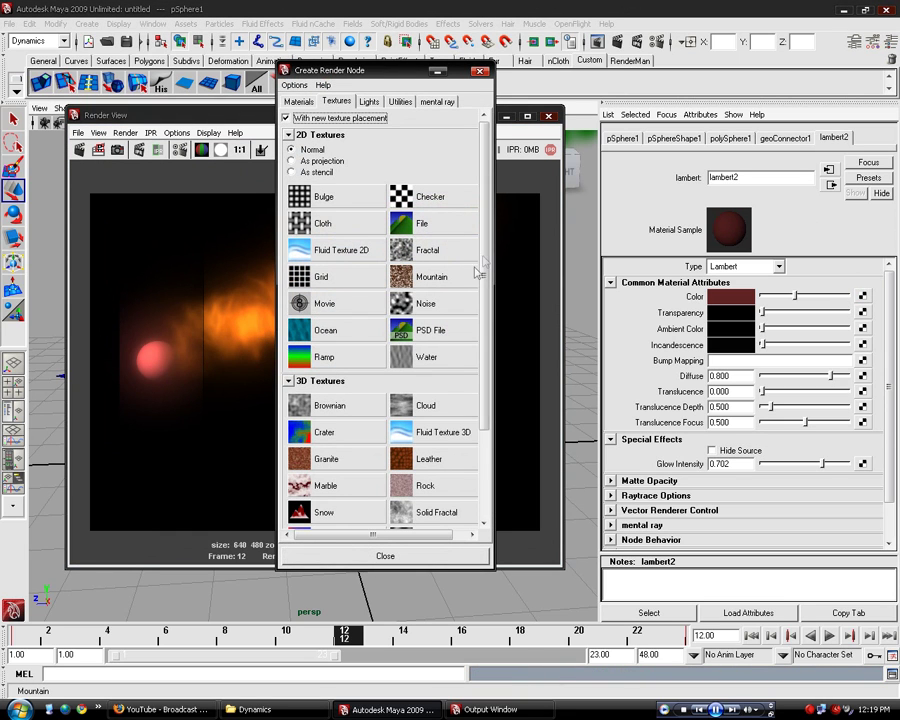
click(484, 261)
scroll(468, 358, down, 2)
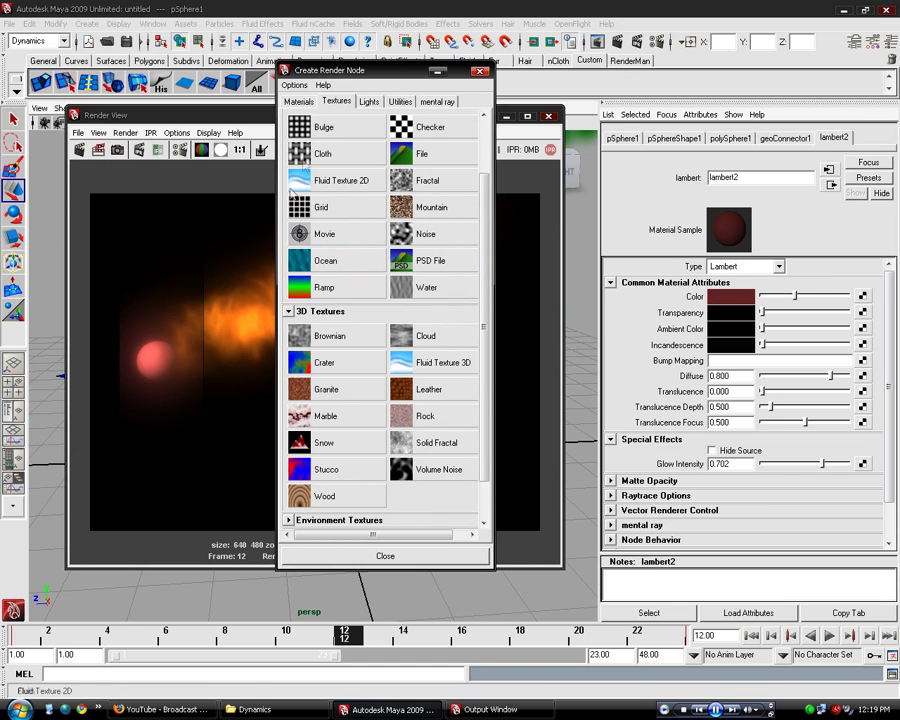
click(424, 414)
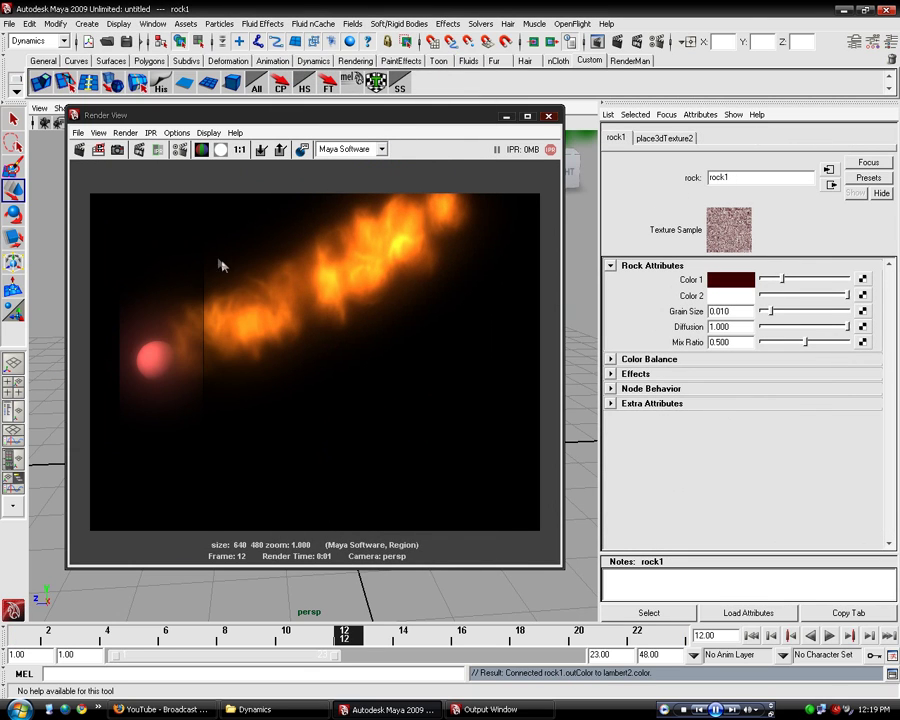
drag(100, 197, 217, 488)
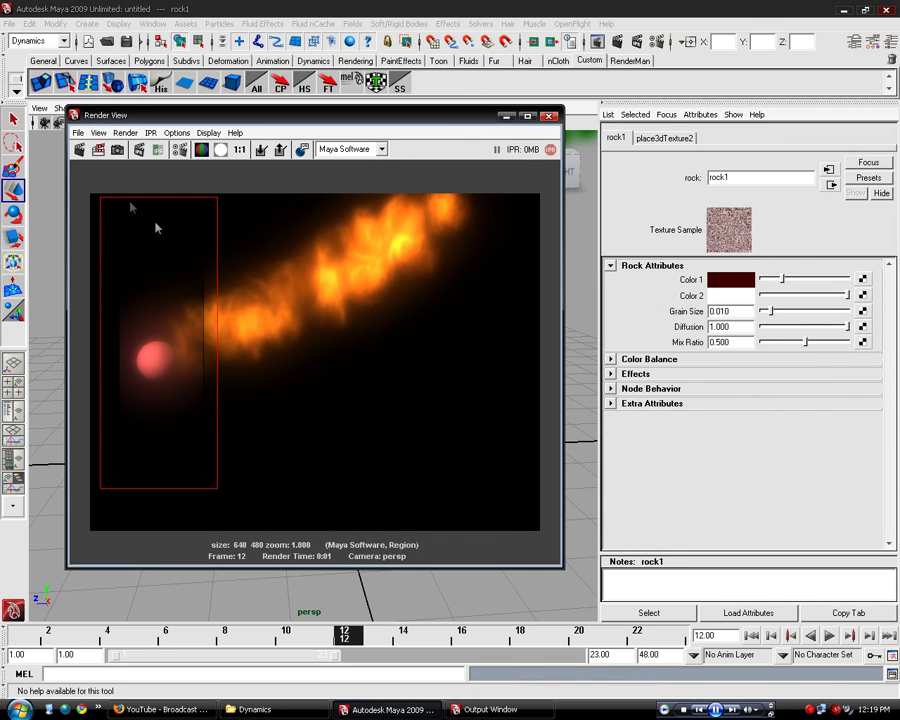
click(98, 149)
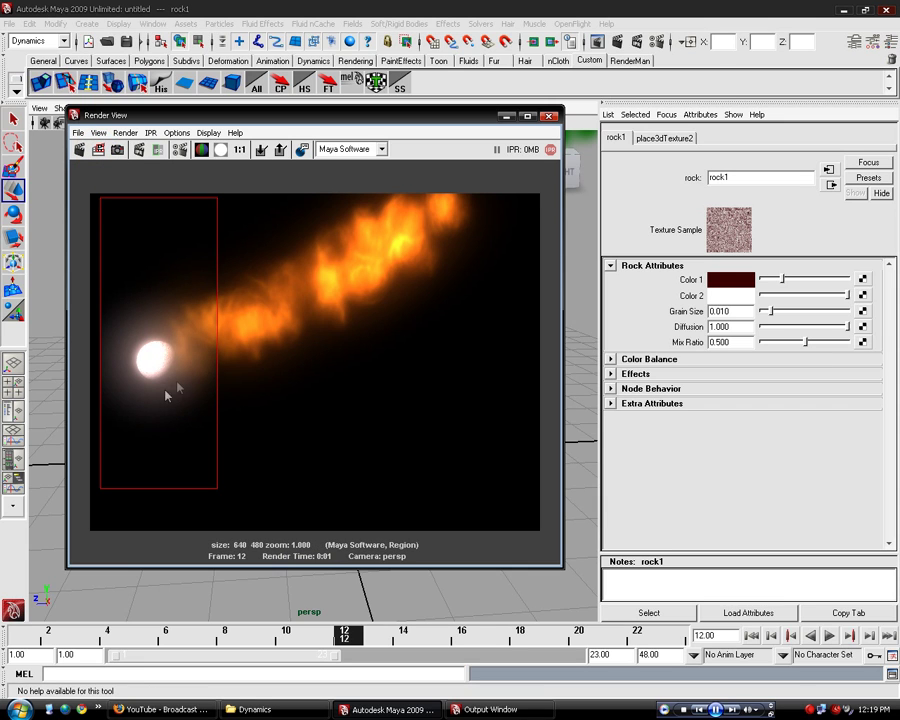
Darken the rock texture's Color 2 from white to mid grey and re-render the full frame
click(548, 116)
click(808, 296)
click(601, 41)
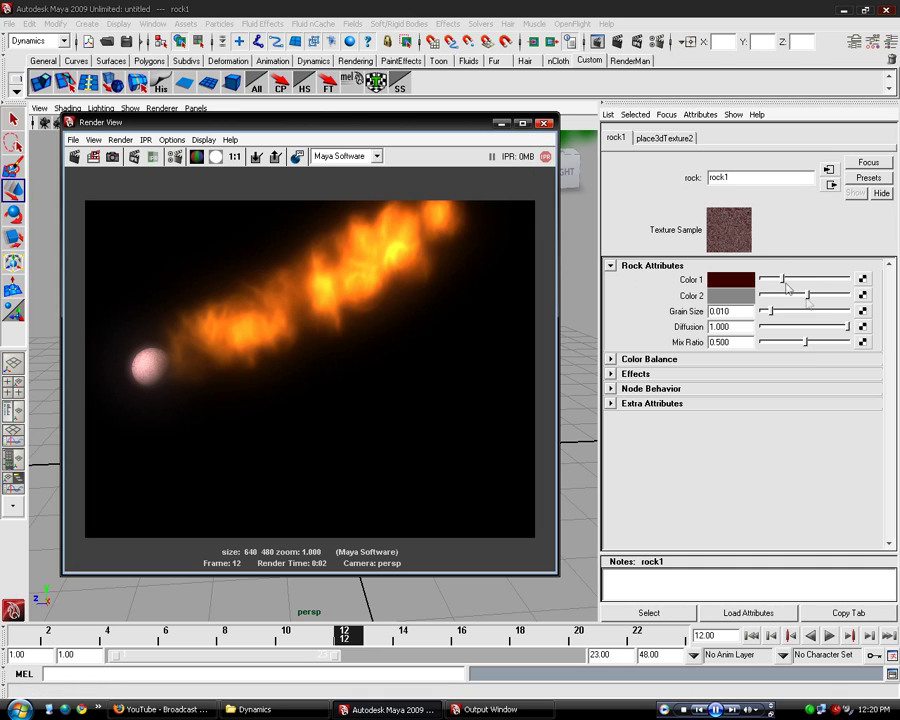
Lighten the rock texture's Color 2 to light grey, set its grain size to 0.021, and re-render the region around the sphere
drag(810, 296, 836, 296)
drag(771, 311, 781, 311)
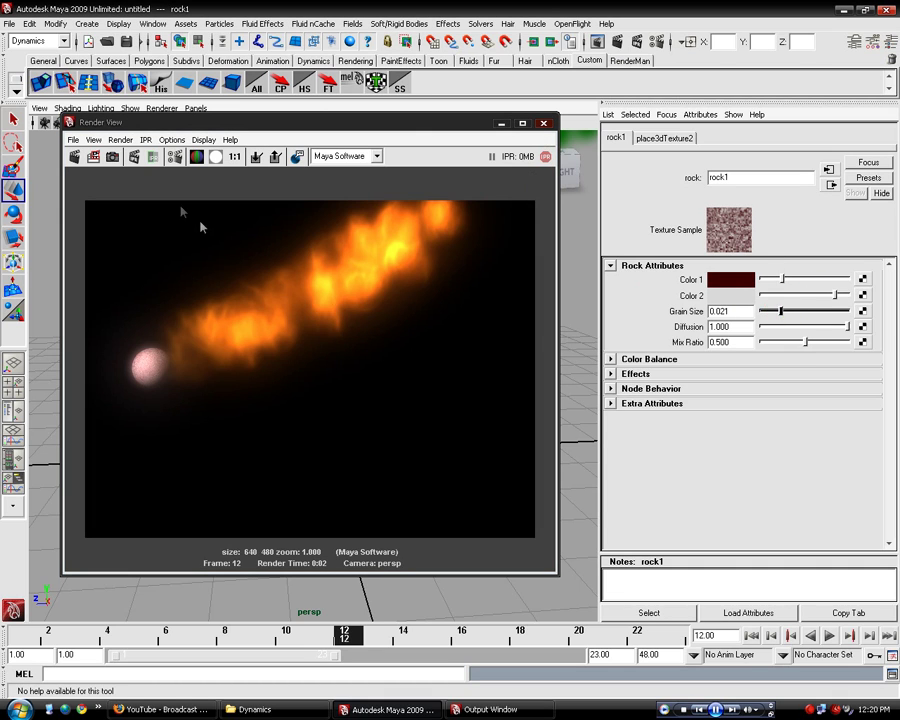
drag(110, 215, 206, 512)
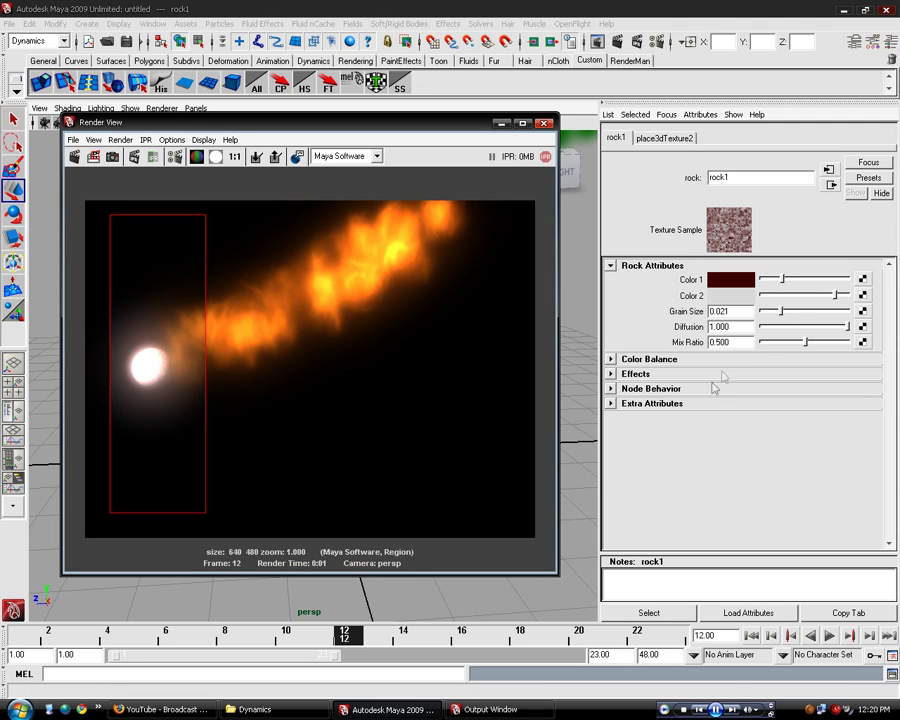
drag(835, 295, 826, 297)
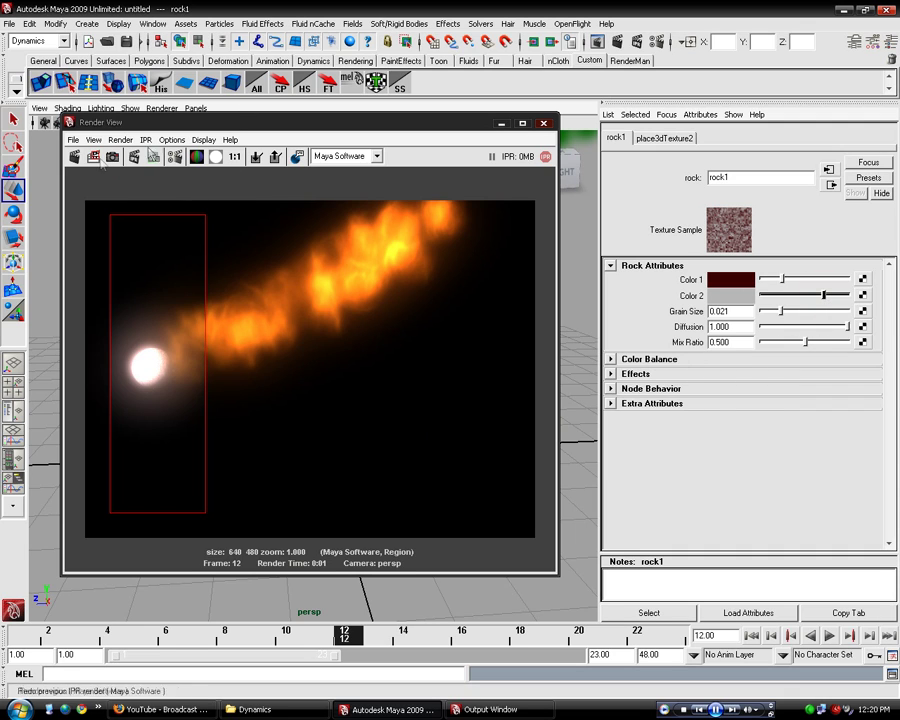
click(94, 157)
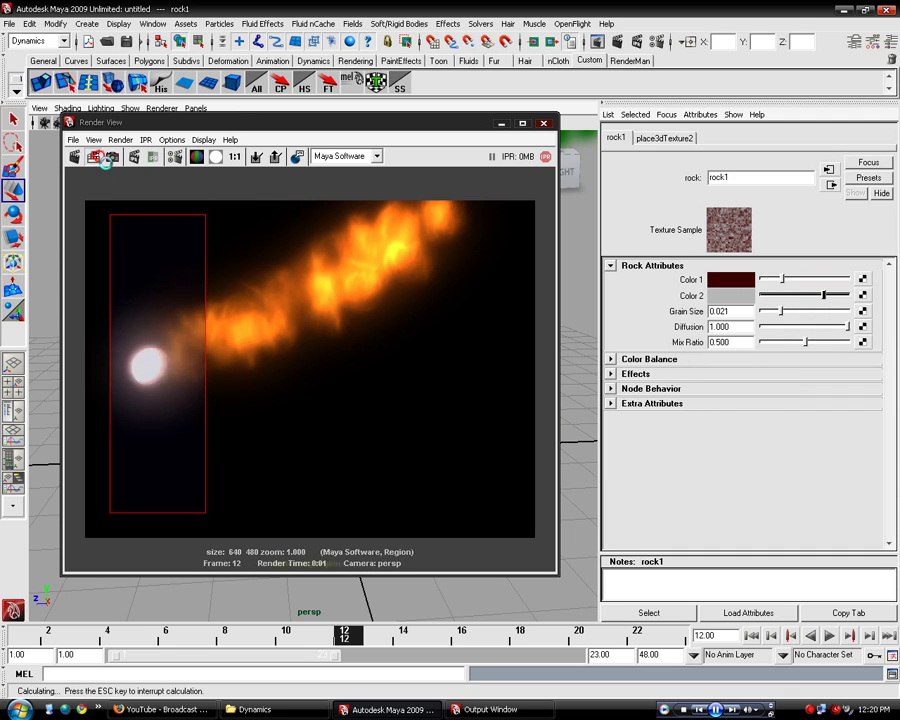
Close the render view, play the fireball animation in the viewport, and return to frame 1
click(543, 124)
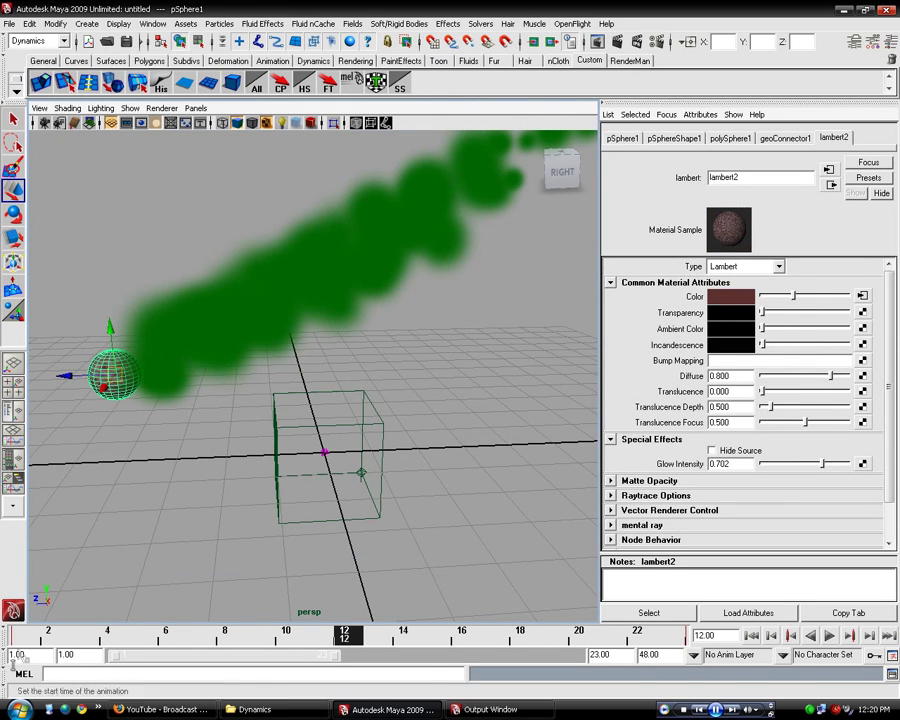
key(alt+v)
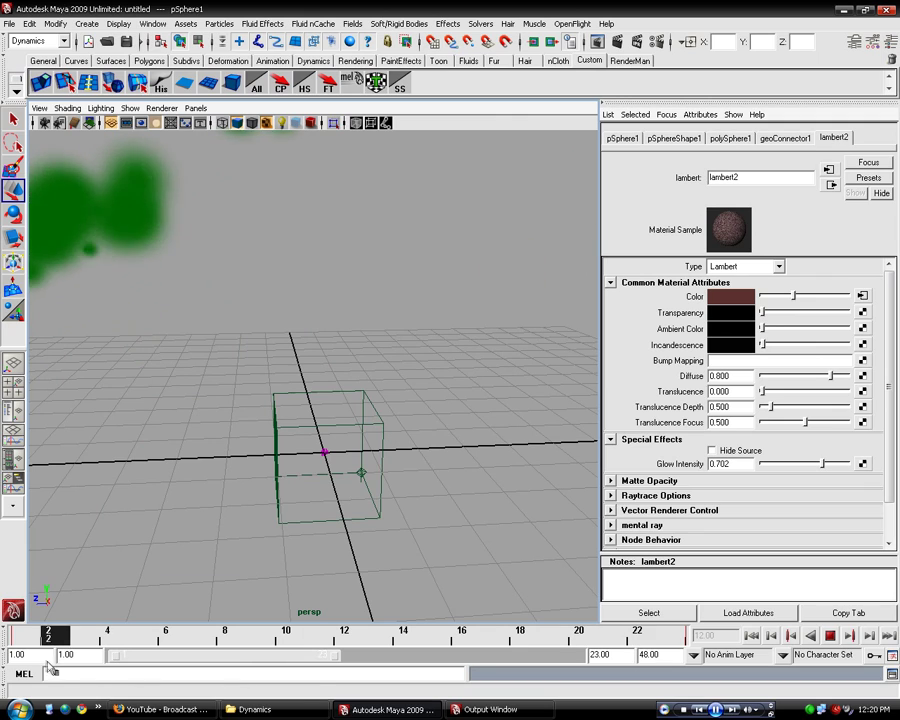
key(alt+shift+v)
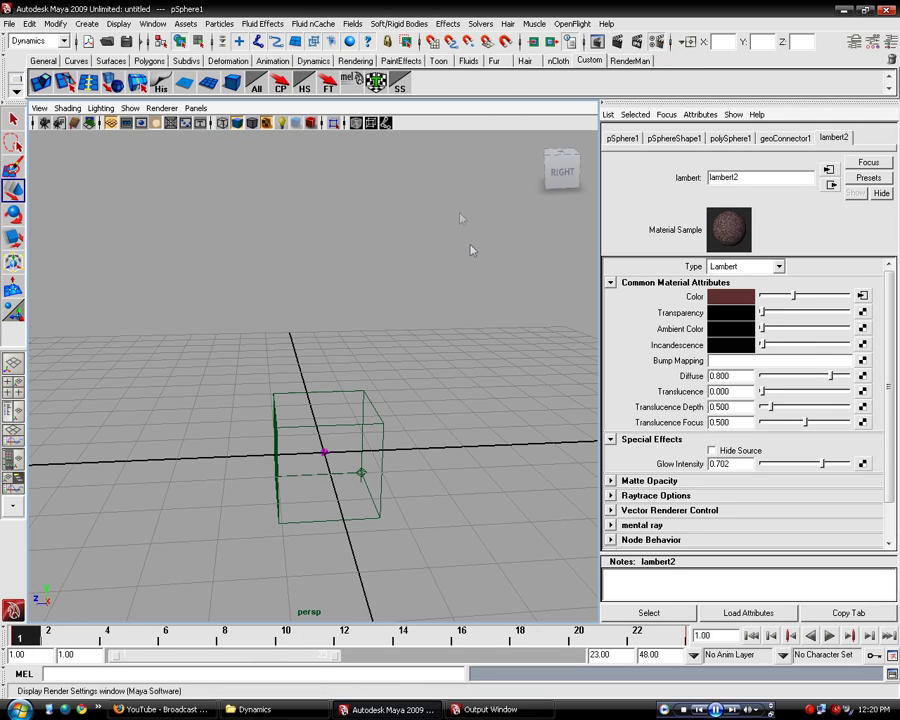
Set the Maya Software anti-aliasing quality to Intermediate quality in the render settings
click(656, 41)
click(308, 150)
drag(360, 80, 379, 63)
click(400, 167)
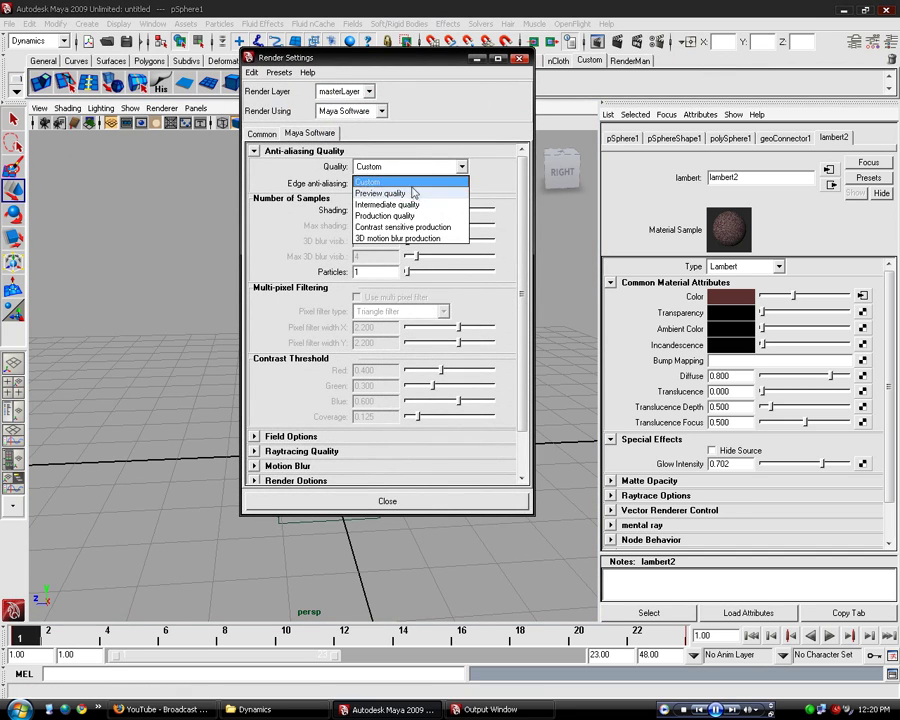
click(421, 205)
Set the render output's file name prefix to fire, keeping the Maya IFF image format
click(268, 133)
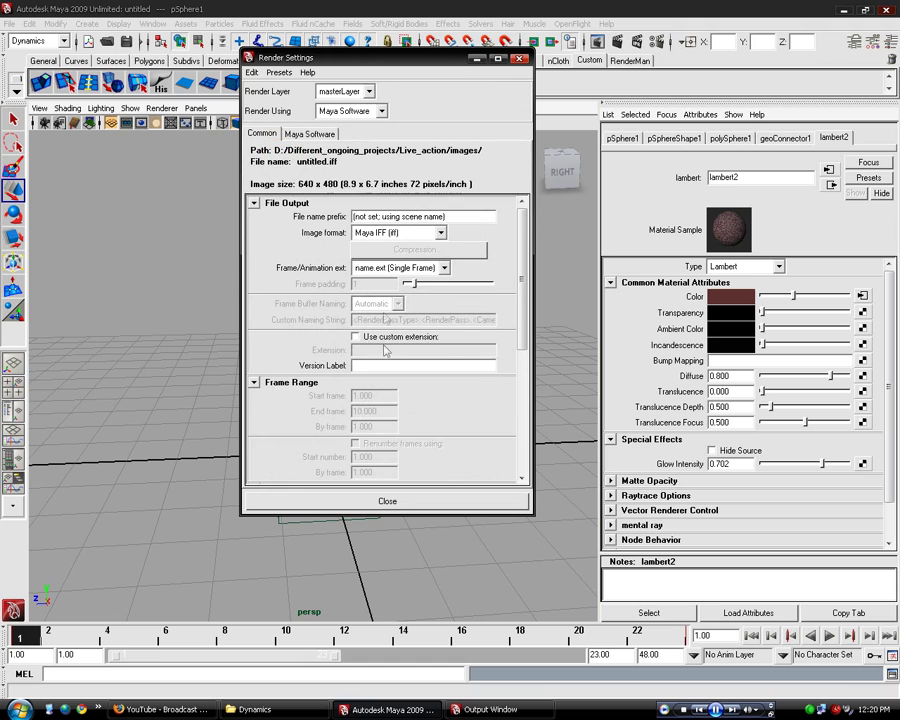
click(396, 234)
click(398, 232)
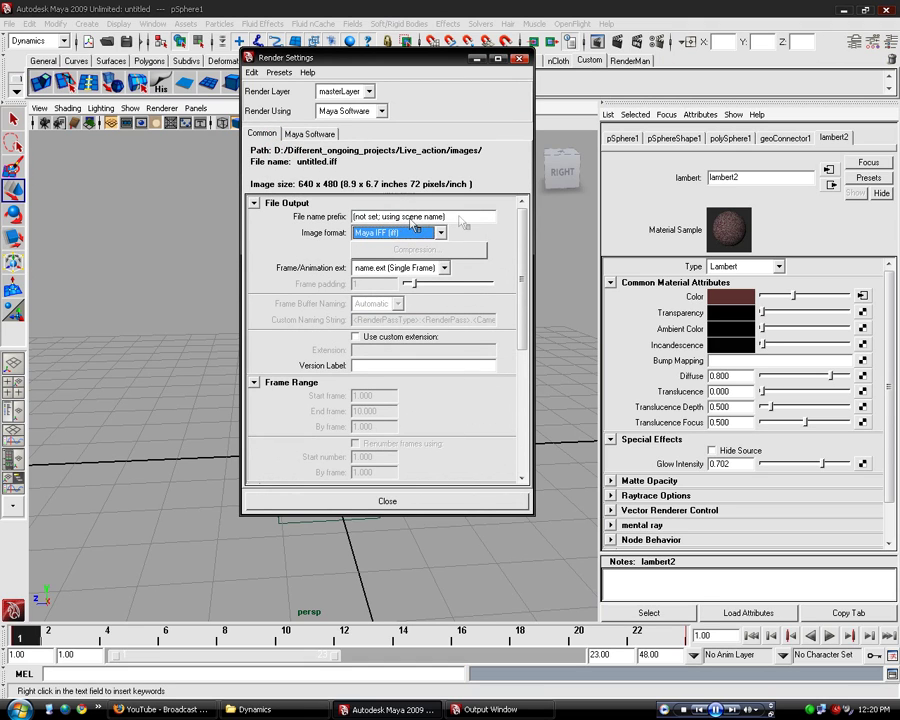
click(364, 217)
drag(364, 222, 350, 224)
text(fire)
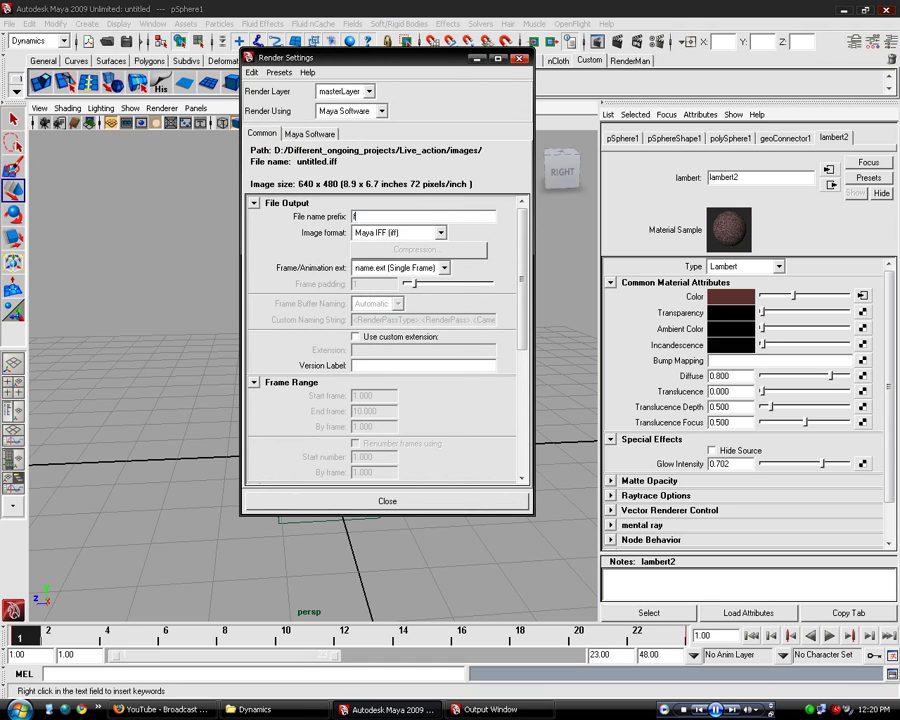
Set the output to numbered frames in the name#.ext format with an end frame of 25
click(427, 268)
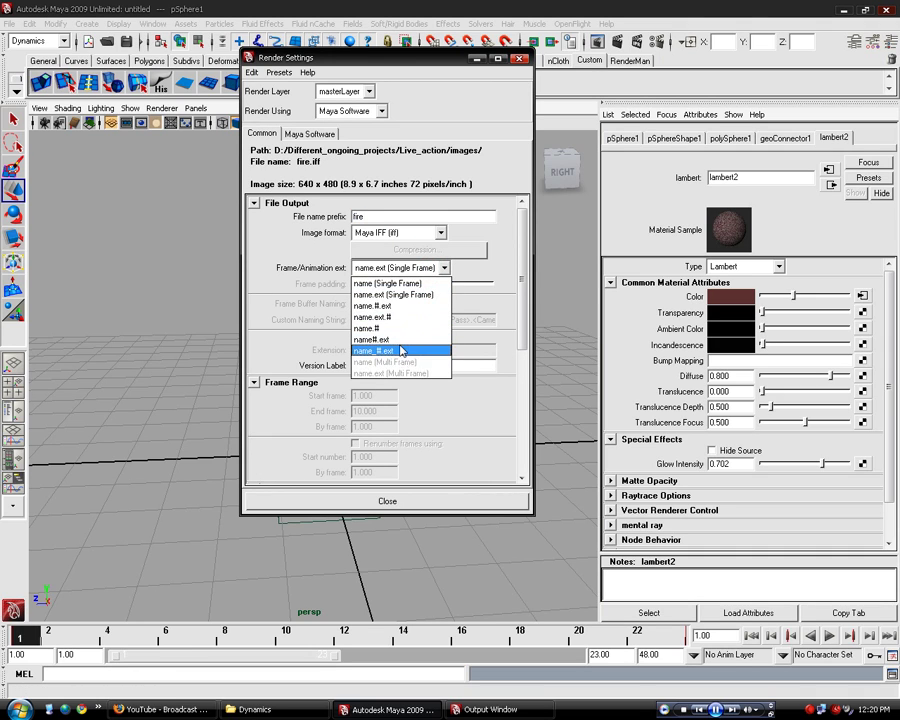
click(403, 345)
double_click(388, 411)
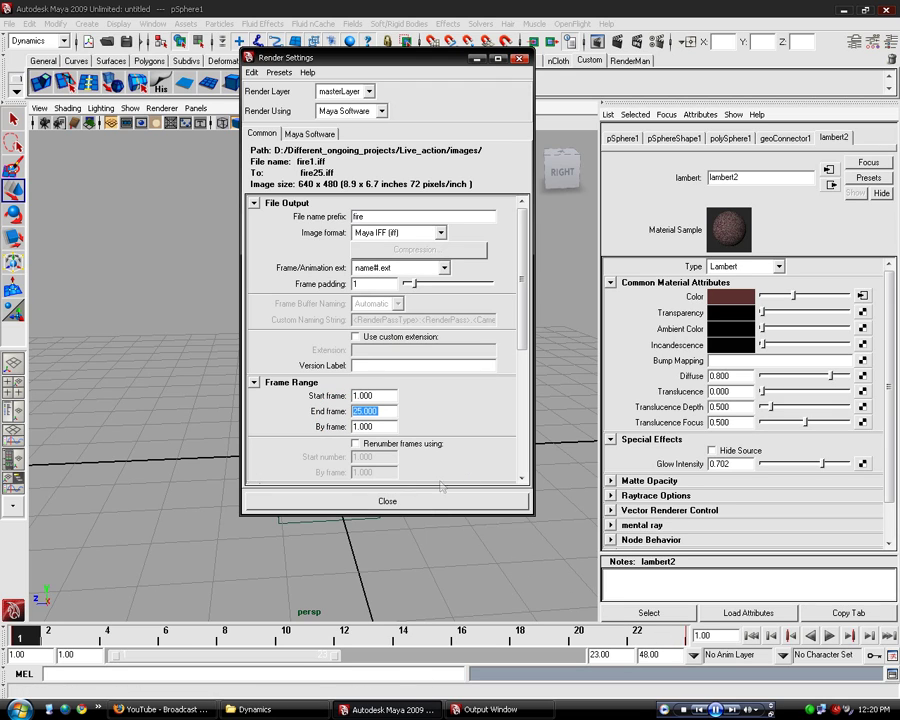
Set the image size preset to CCIR 601/Quantel NTSC, review the quality settings, and close the render settings
scroll(376, 428, down, 5)
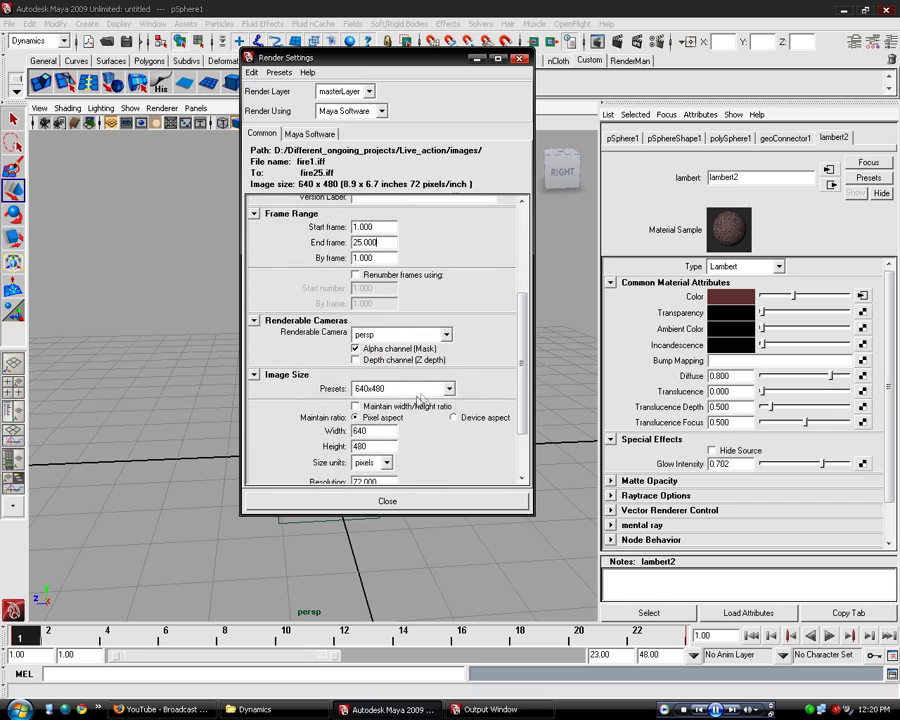
click(415, 389)
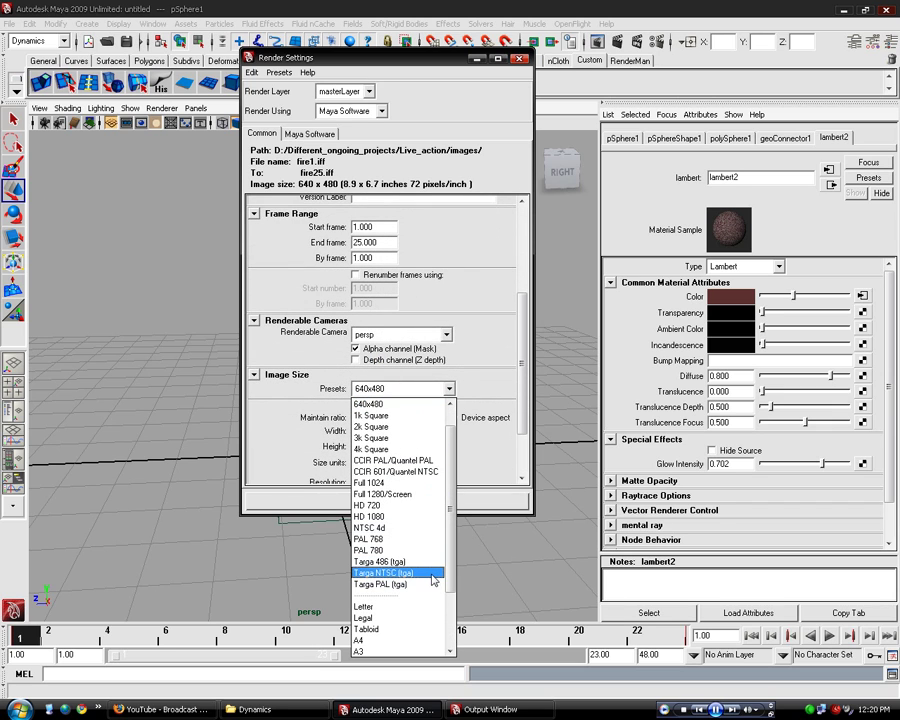
click(436, 471)
scroll(390, 262, up, 5)
scroll(407, 317, down, 4)
scroll(407, 317, down, 4)
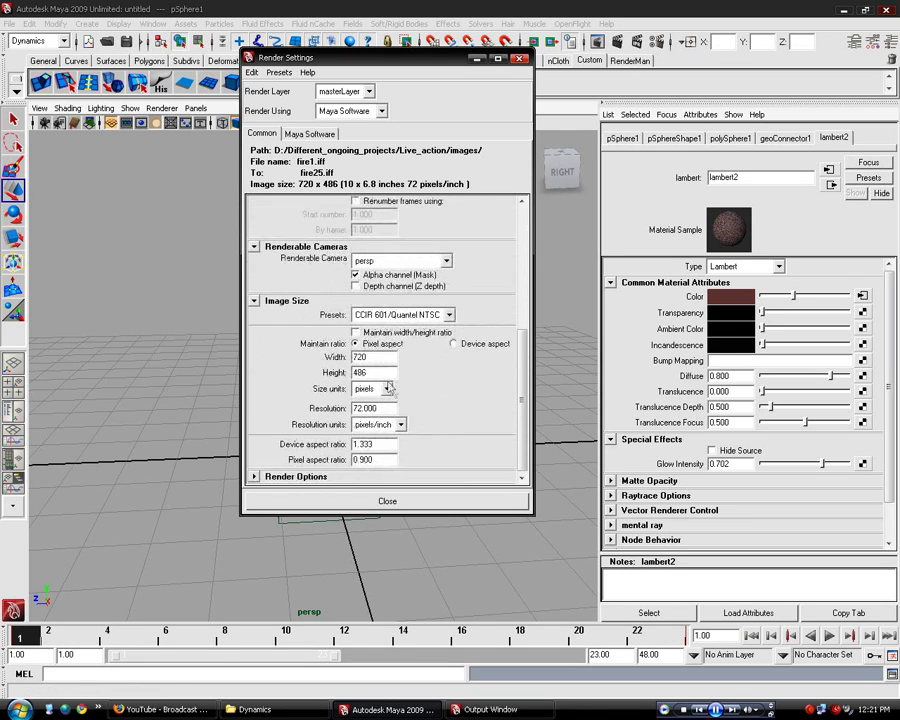
scroll(403, 410, up, 6)
click(309, 133)
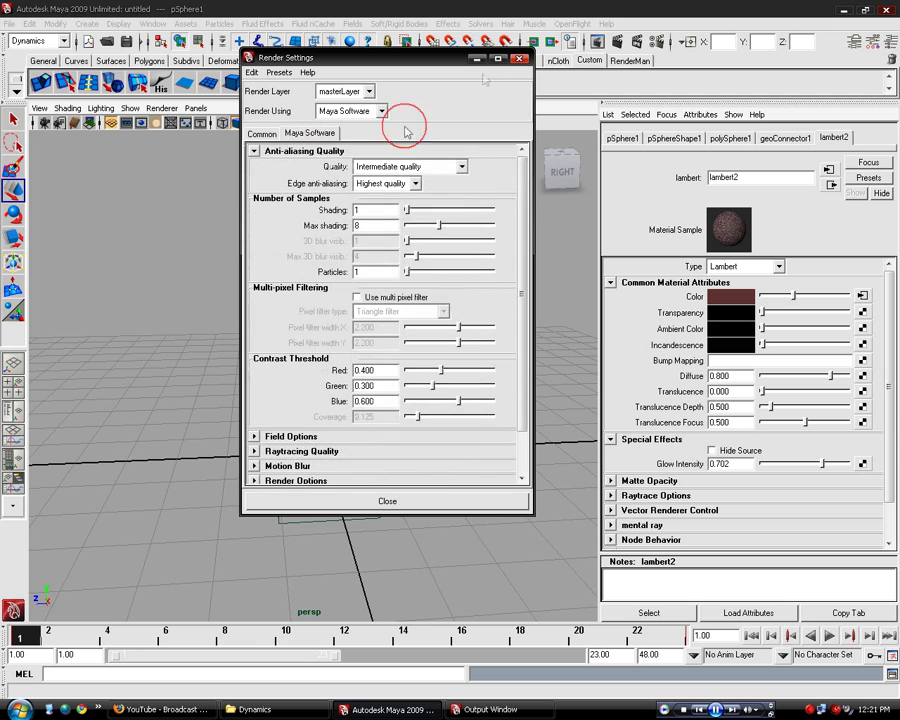
click(518, 60)
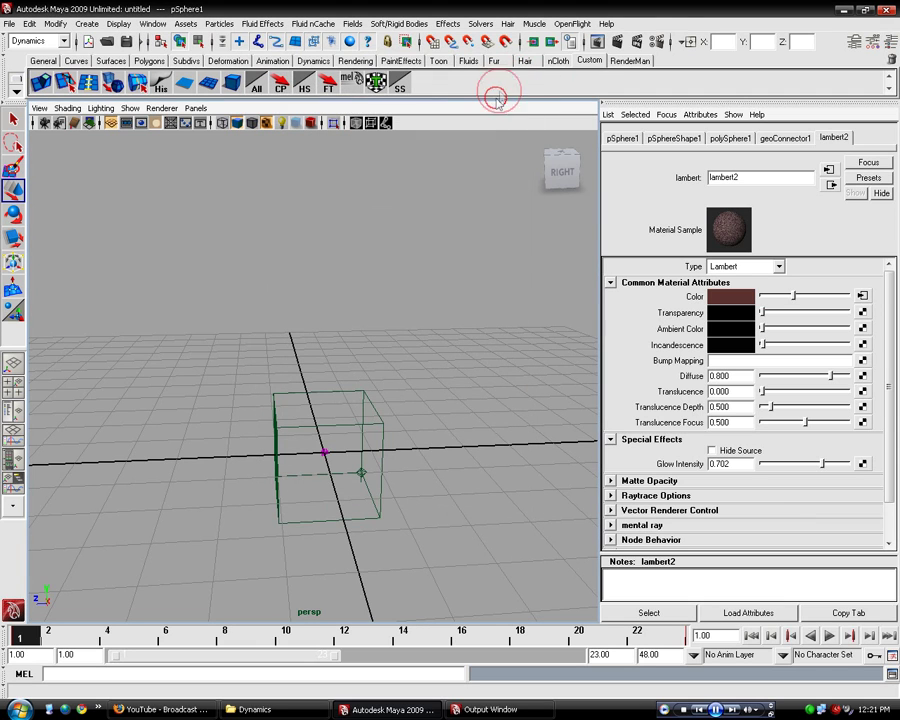
Switch to the Rendering menu set and start a batch render of the fire sequence
click(357, 61)
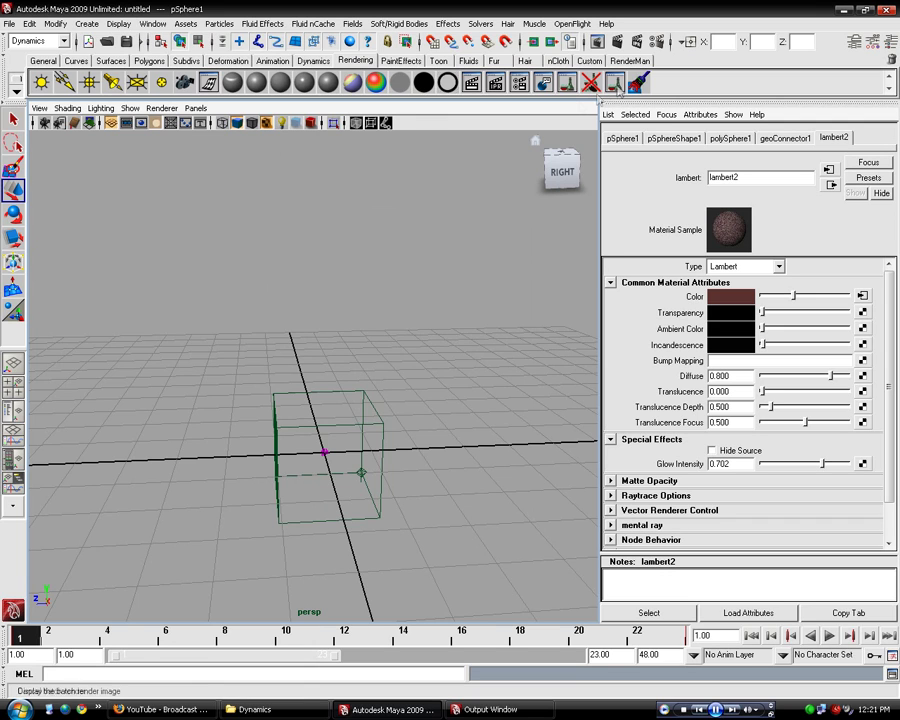
click(38, 41)
click(28, 101)
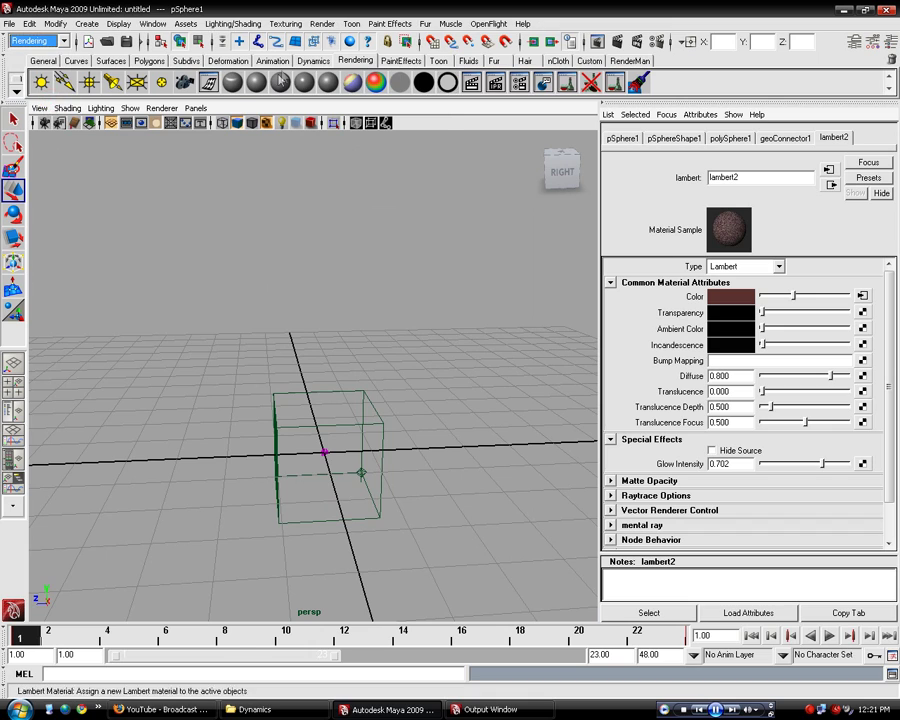
click(322, 23)
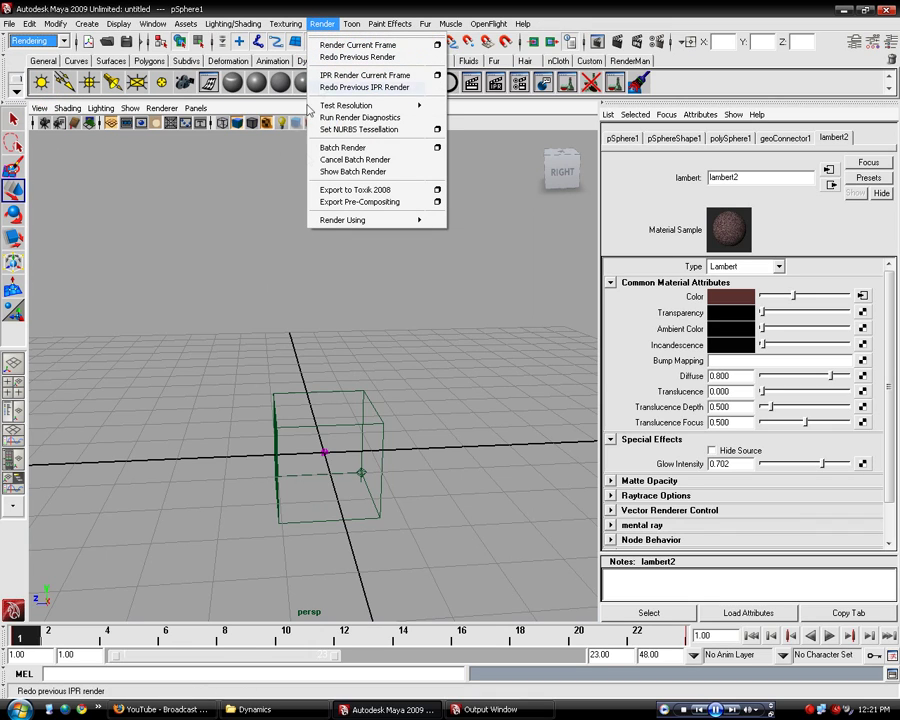
click(414, 148)
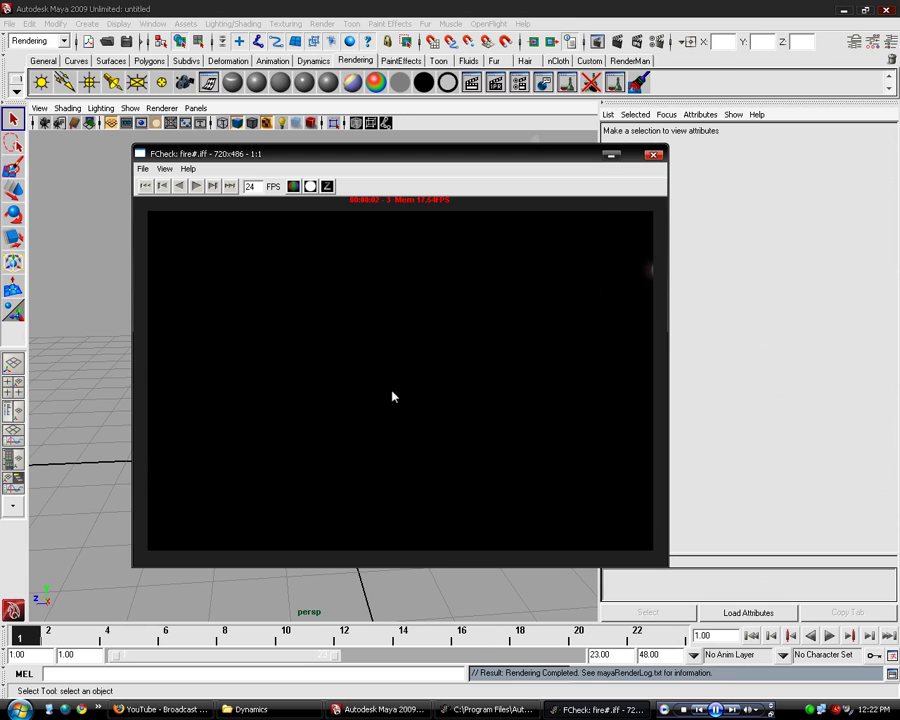
Play the rendered fire sequence in FCheck, and open the earlier ff image sequence from the images folder to watch it
click(197, 186)
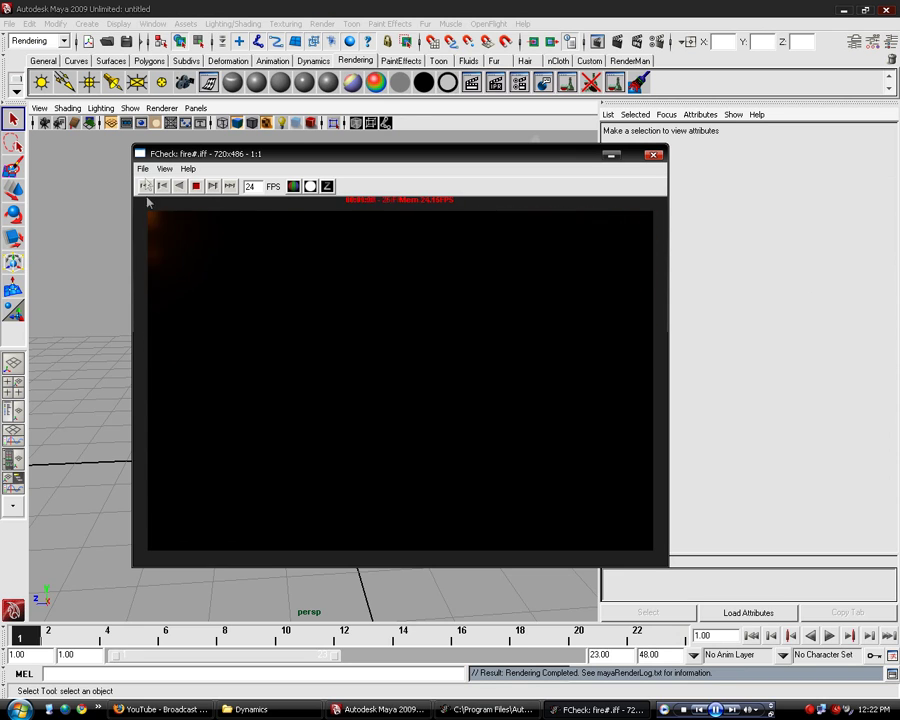
click(142, 168)
click(168, 196)
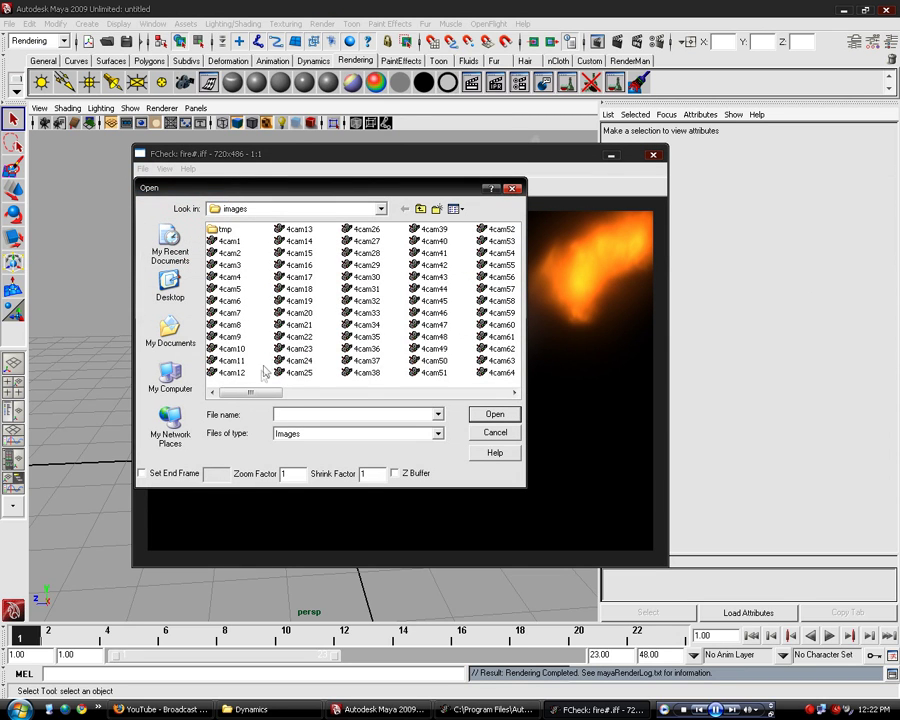
drag(252, 392, 427, 392)
double_click(291, 302)
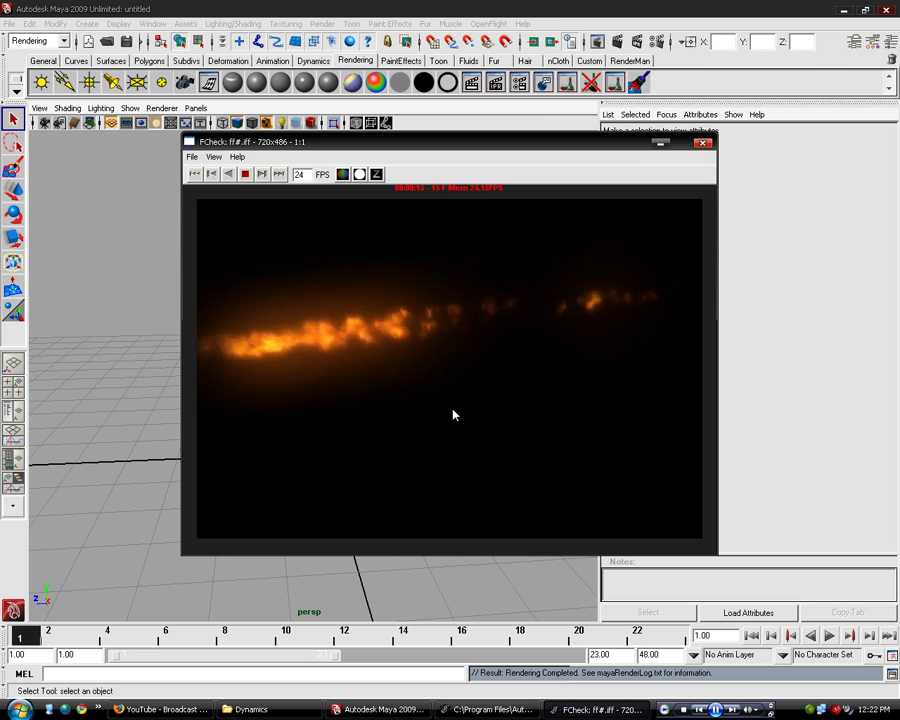
drag(524, 143, 485, 149)
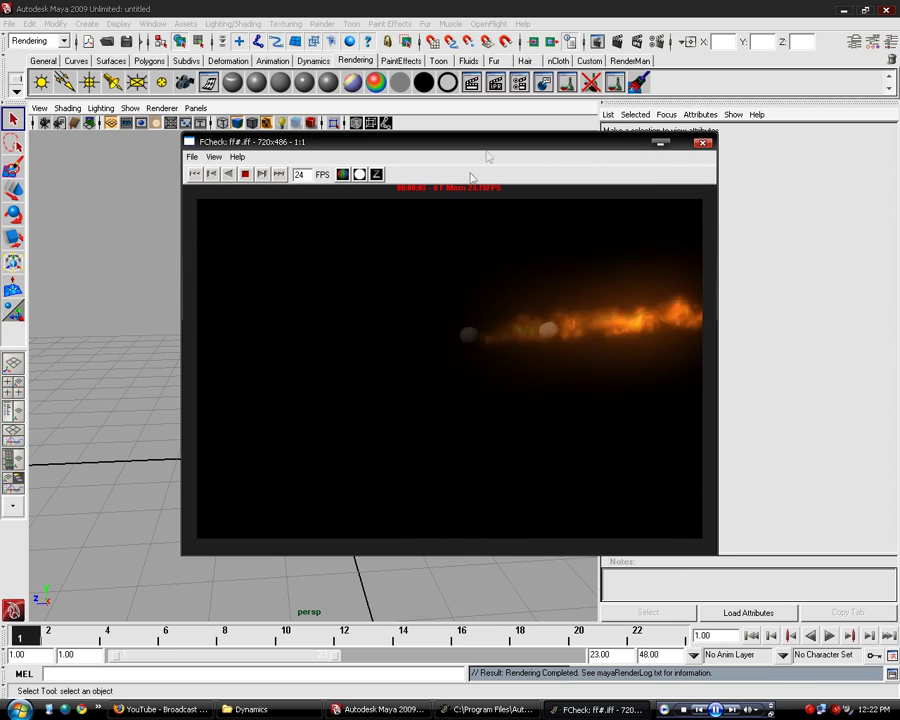
drag(518, 146, 476, 150)
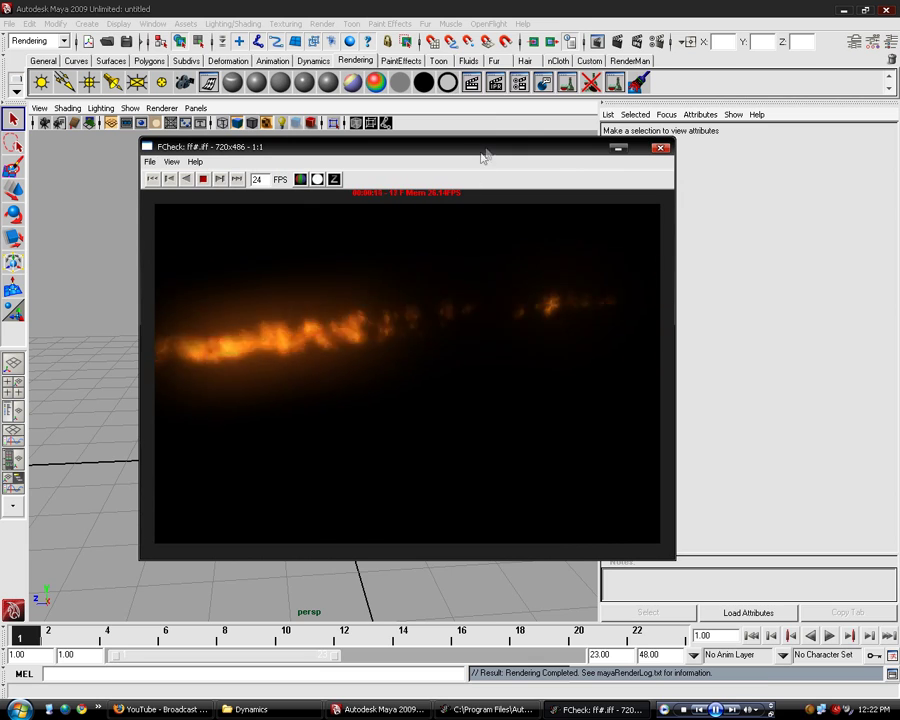